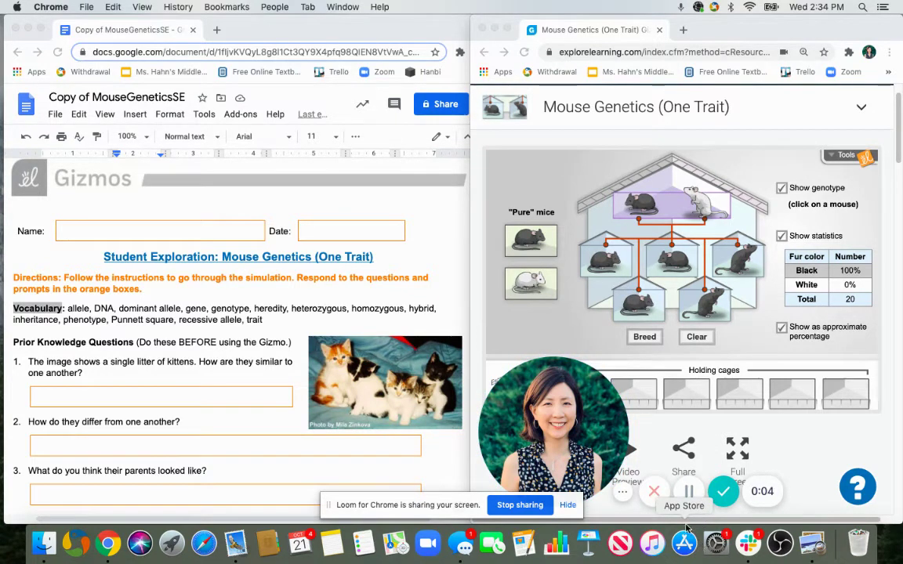
Step: Read the worksheet's prior knowledge questions and the Gizmo Warm-up instructions
scroll(350, 330, "down", 3)
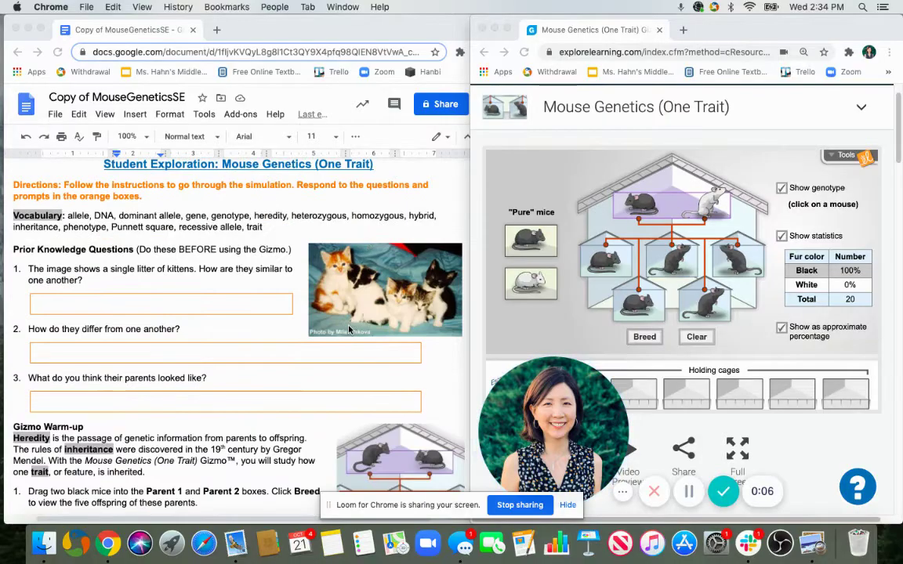
scroll(329, 314, "up", 1)
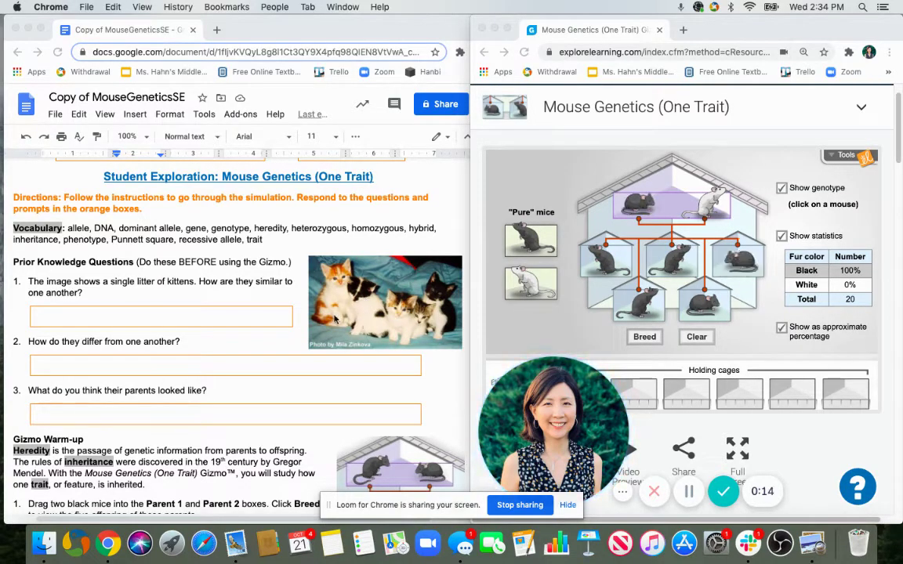
scroll(335, 317, "down", 2)
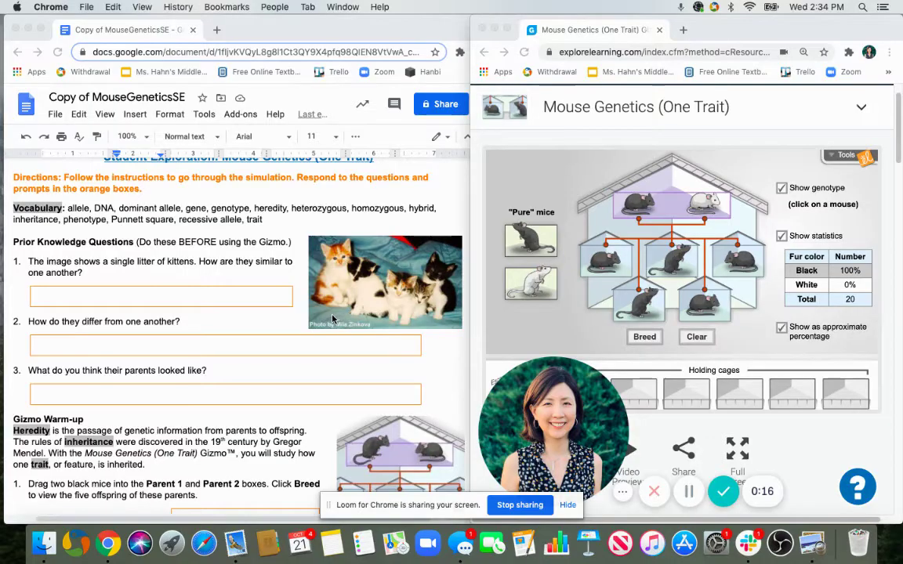
scroll(235, 319, "down", 2)
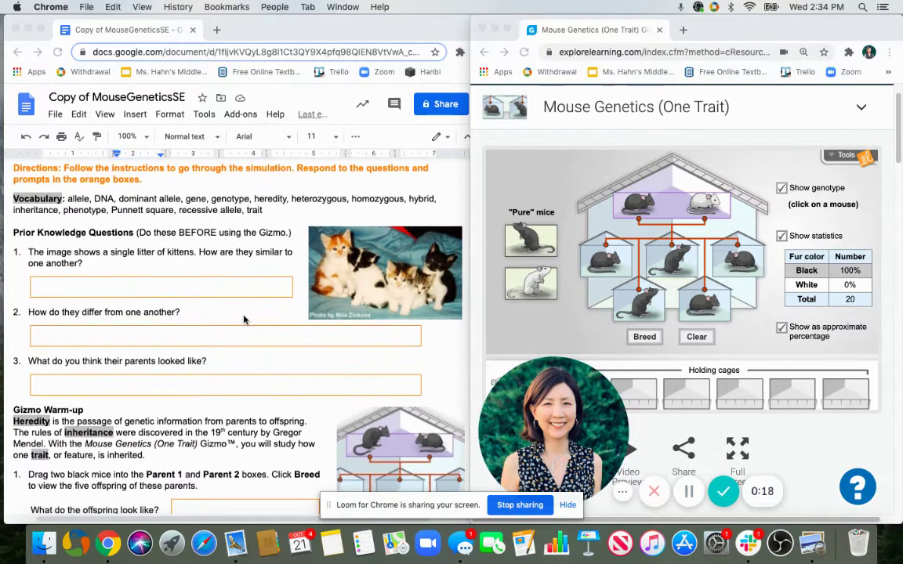
scroll(243, 311, "down", 5)
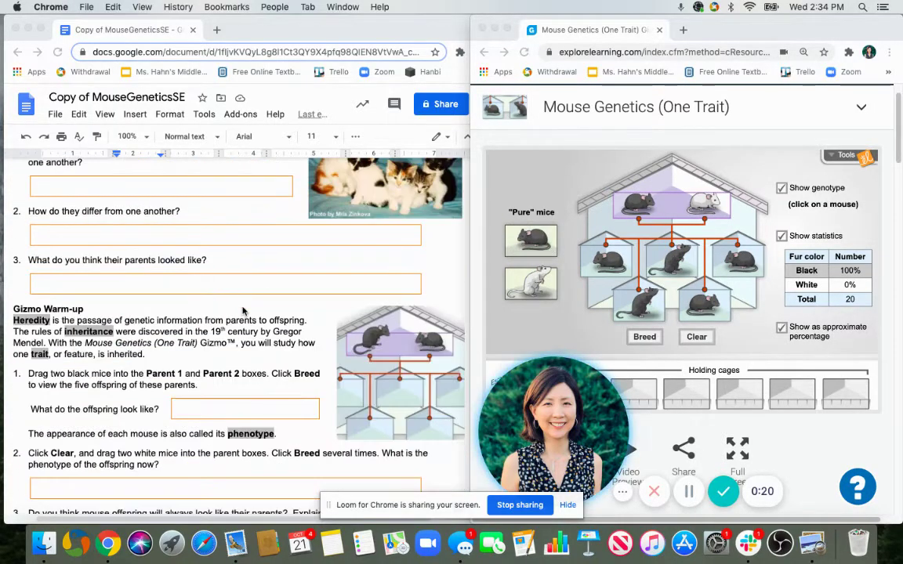
scroll(242, 310, "down", 3)
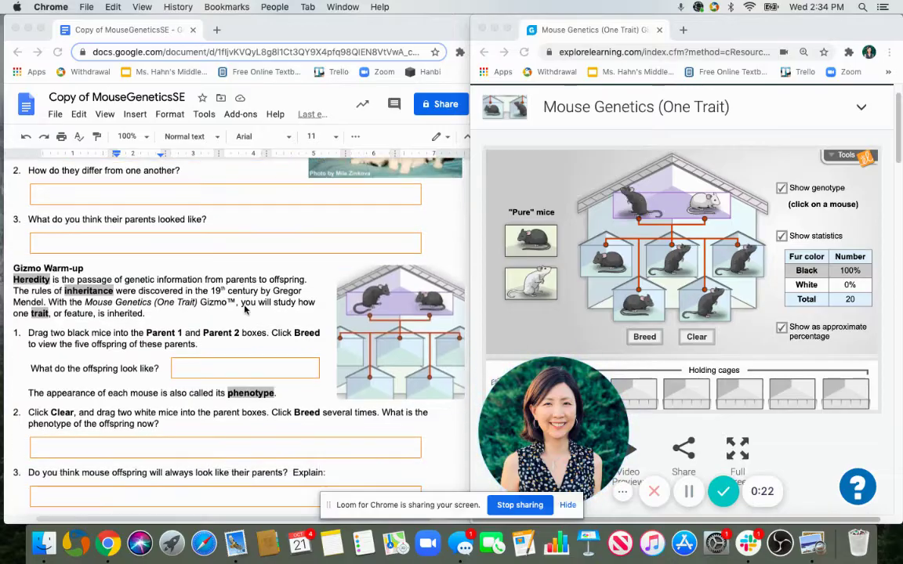
scroll(246, 310, "down", 2)
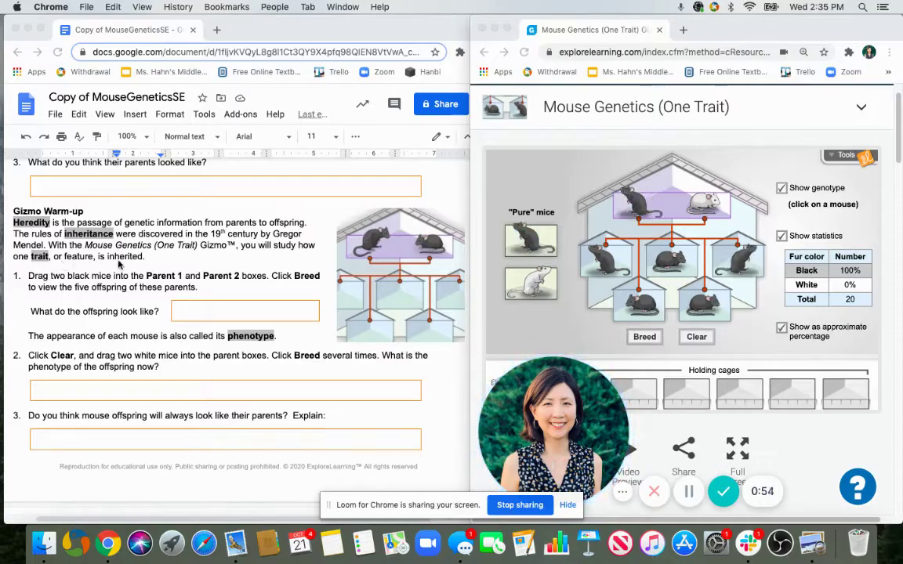
scroll(143, 261, "down", 1)
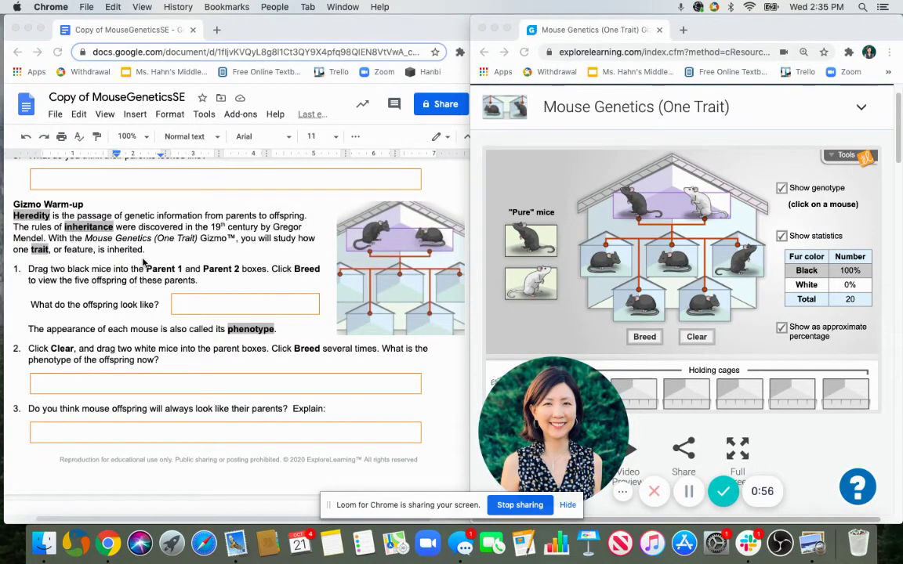
scroll(145, 264, "down", 1)
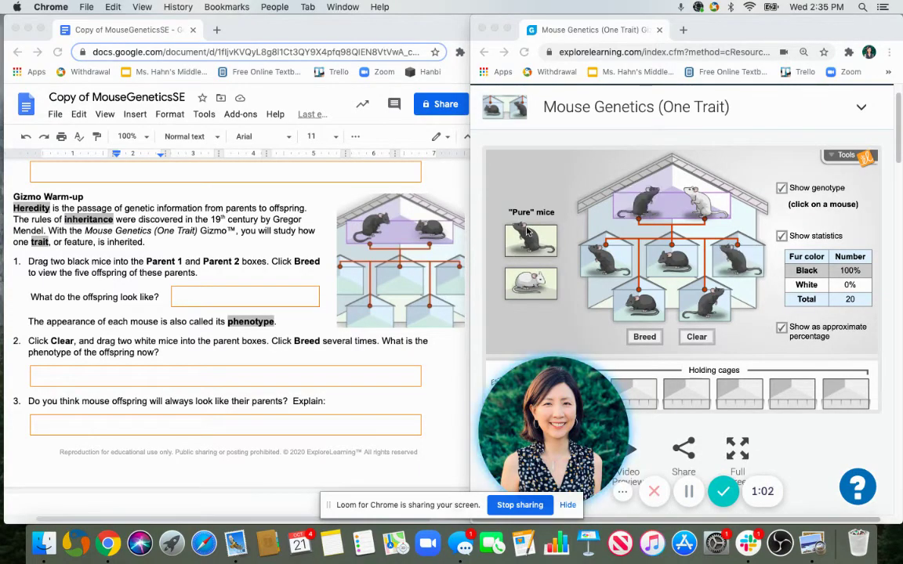
Step: Clear the mouse house, place a pure black mouse in both the Parent 1 and Parent 2 boxes, and breed them
left_click(696, 337)
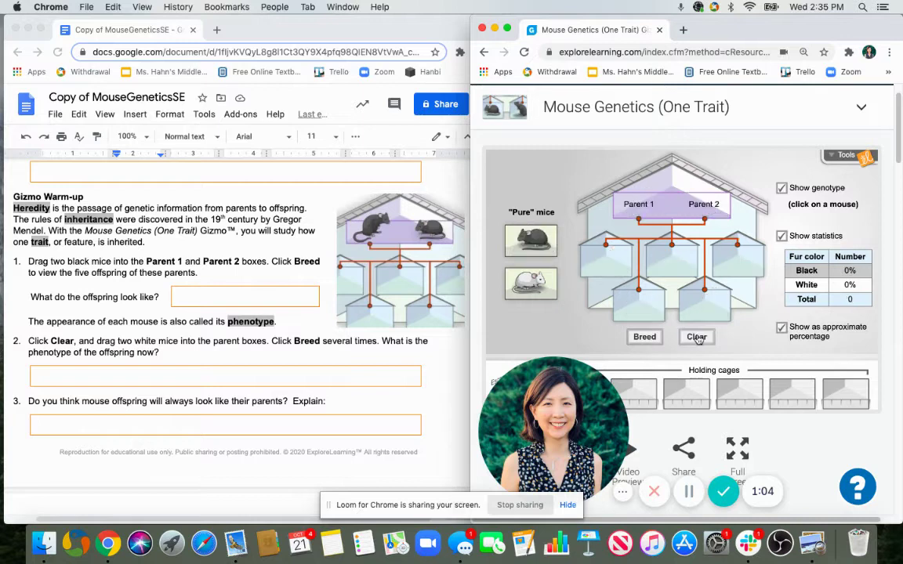
left_click(546, 251)
left_click_drag(538, 245, 635, 205)
left_click_drag(526, 246, 691, 210)
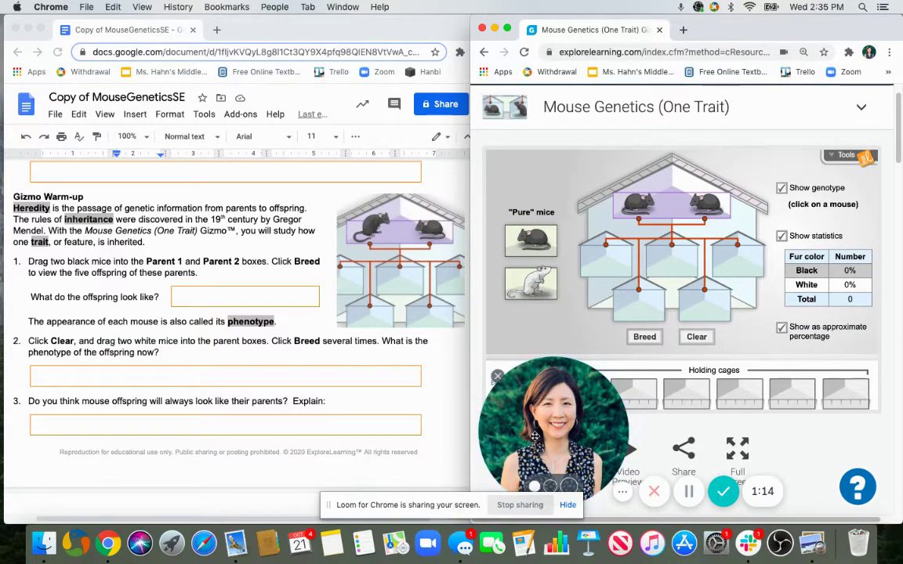
left_click_drag(534, 435, 588, 224)
scroll(591, 107, "up", 1)
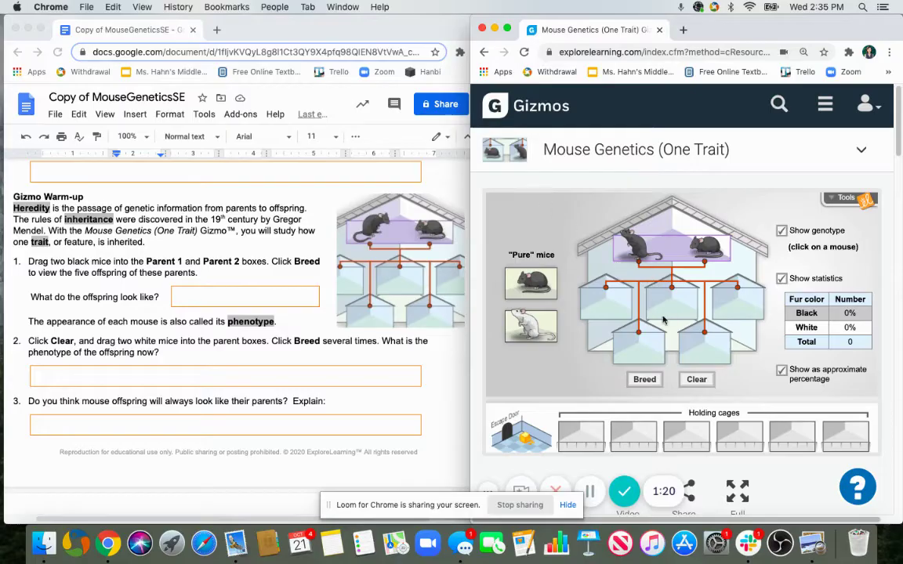
left_click(641, 380)
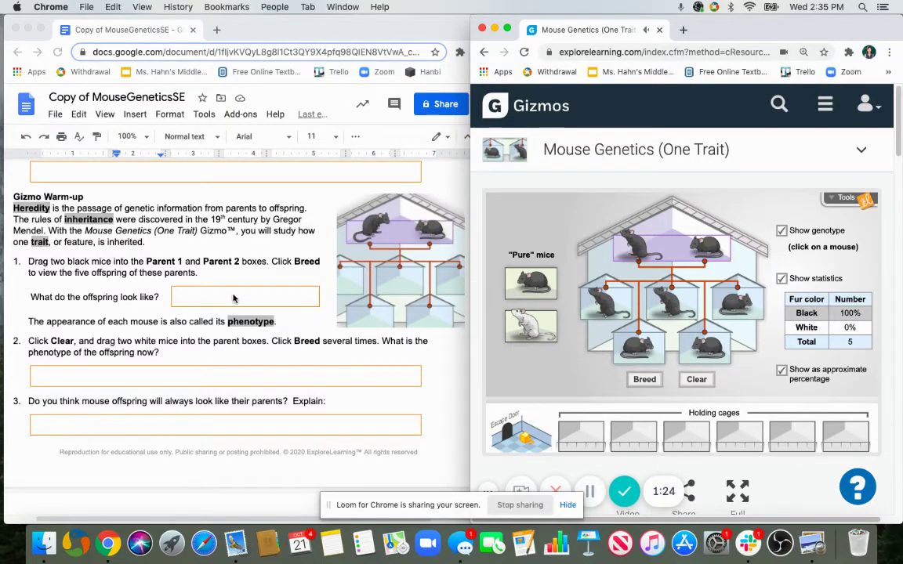
Step: Check the fur genotype of an offspring of the two black parents
left_click(665, 302)
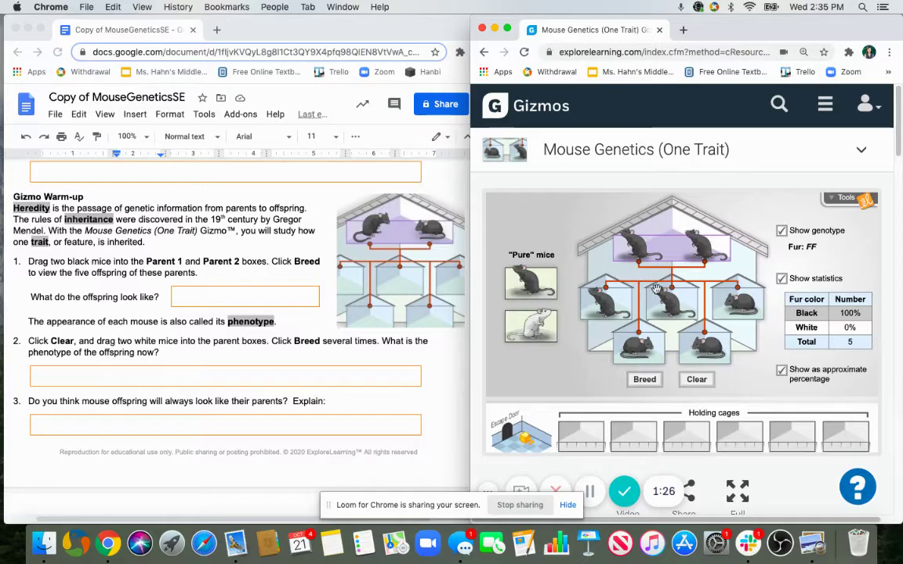
left_click(565, 308)
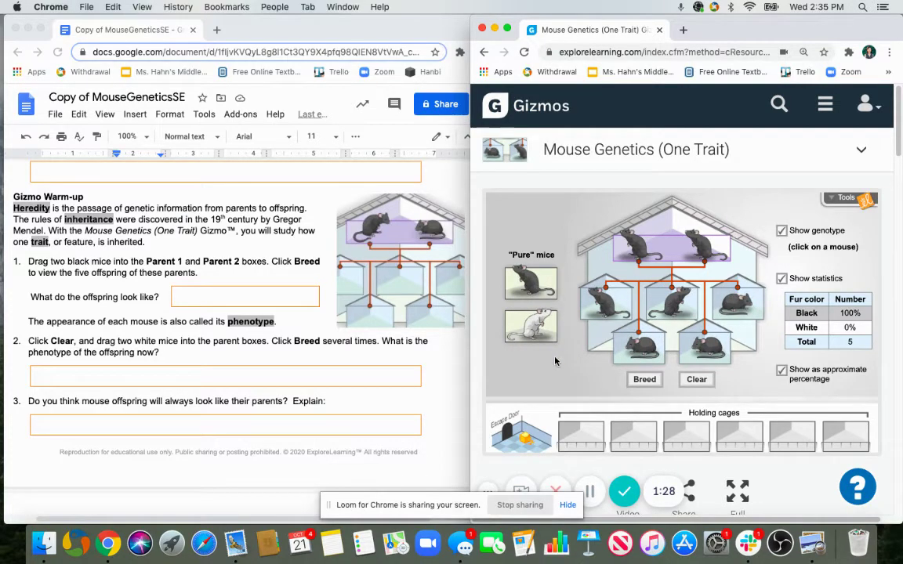
scroll(555, 361, "down", 1)
scroll(555, 361, "down", 1)
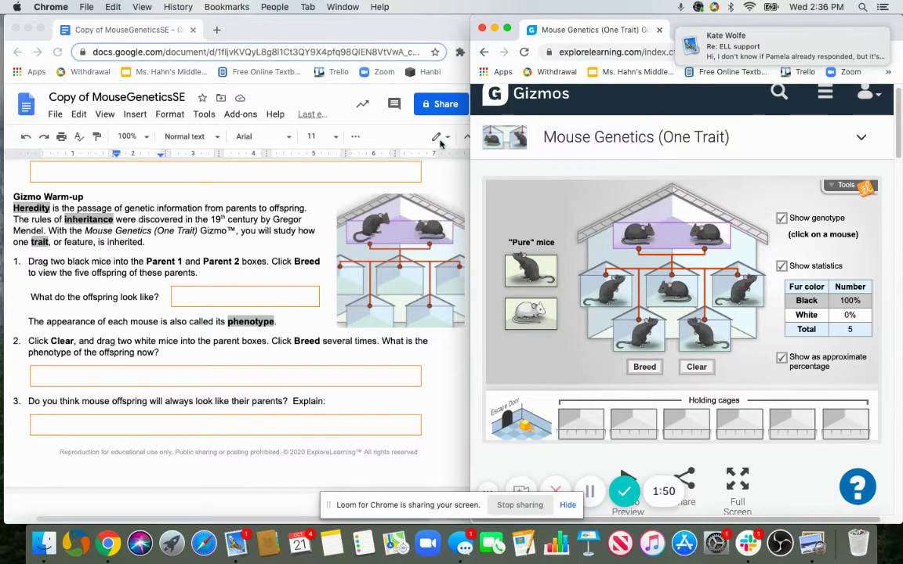
Step: Move the worksheet aside to view the Human Traits table image in Preview, and return to the worksheet beside the Gizmo
left_click_drag(330, 35, 703, 280)
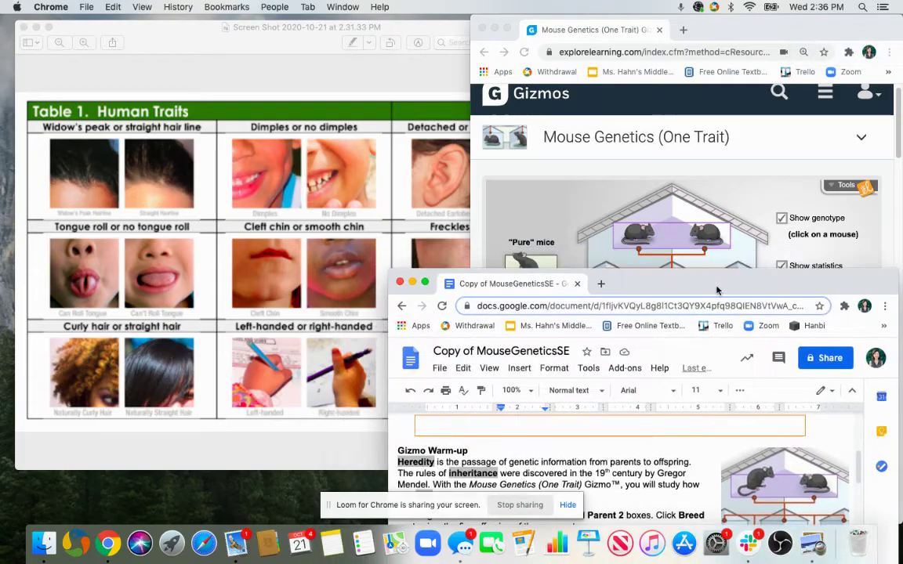
left_click(273, 31)
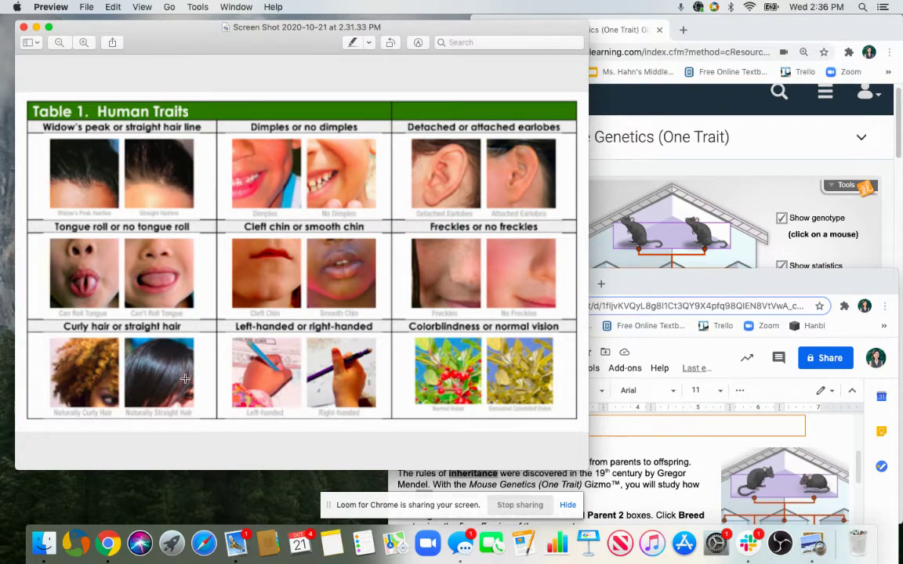
left_click(685, 295)
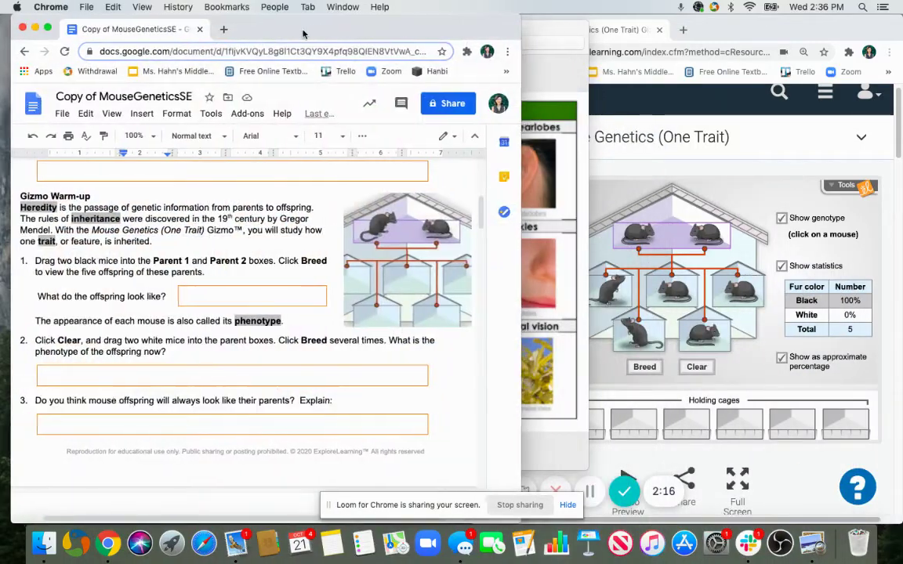
left_click(710, 35)
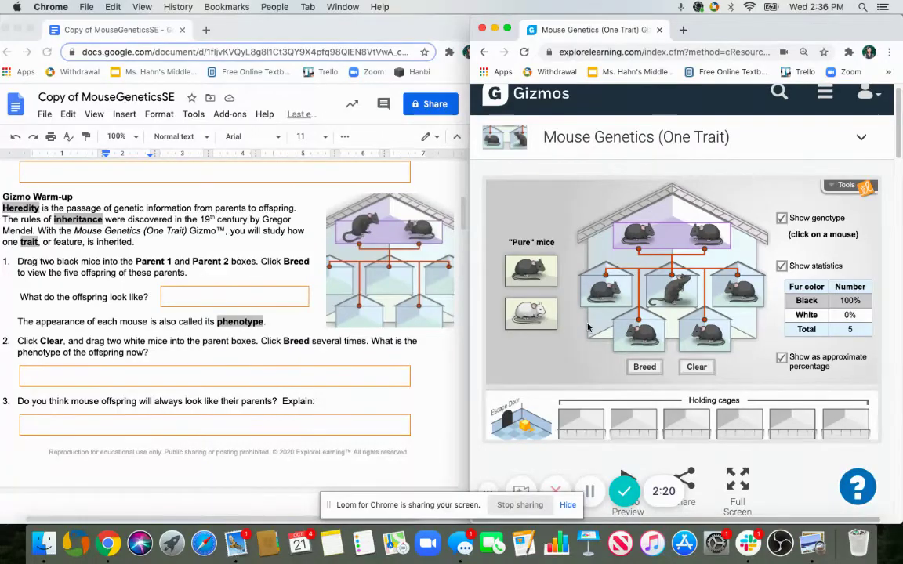
Step: Following warm-up question 2, clear the black mice and place a pure white mouse in each parent box
scroll(238, 352, "down", 1)
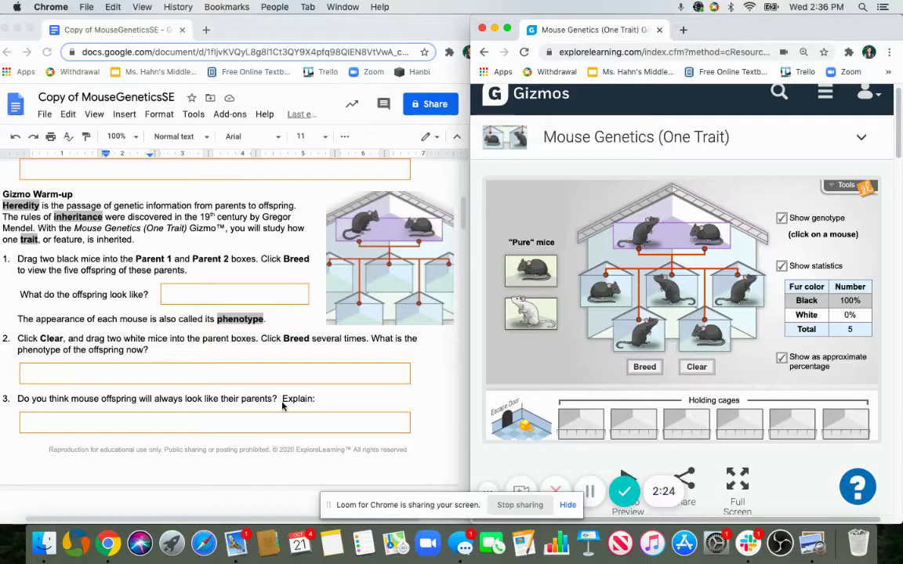
scroll(292, 401, "down", 4)
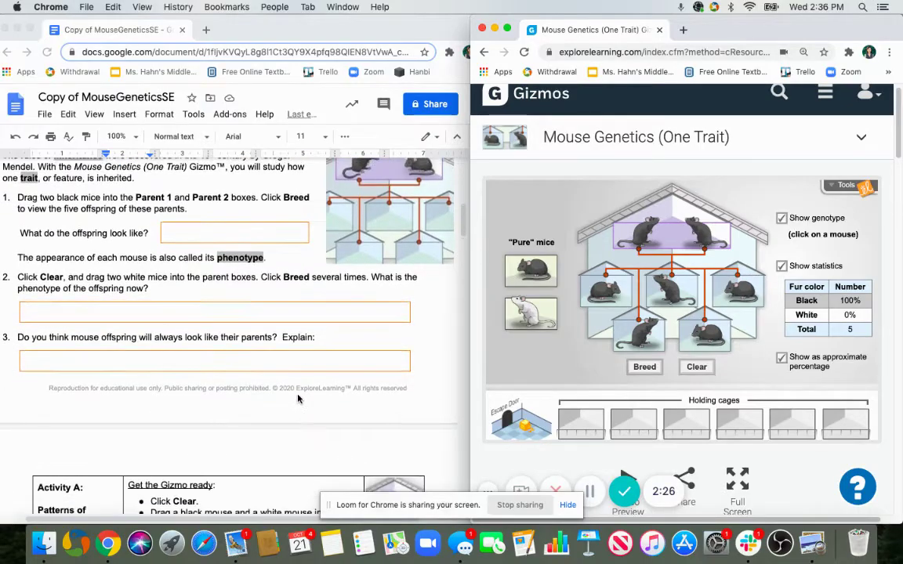
scroll(298, 399, "up", 2)
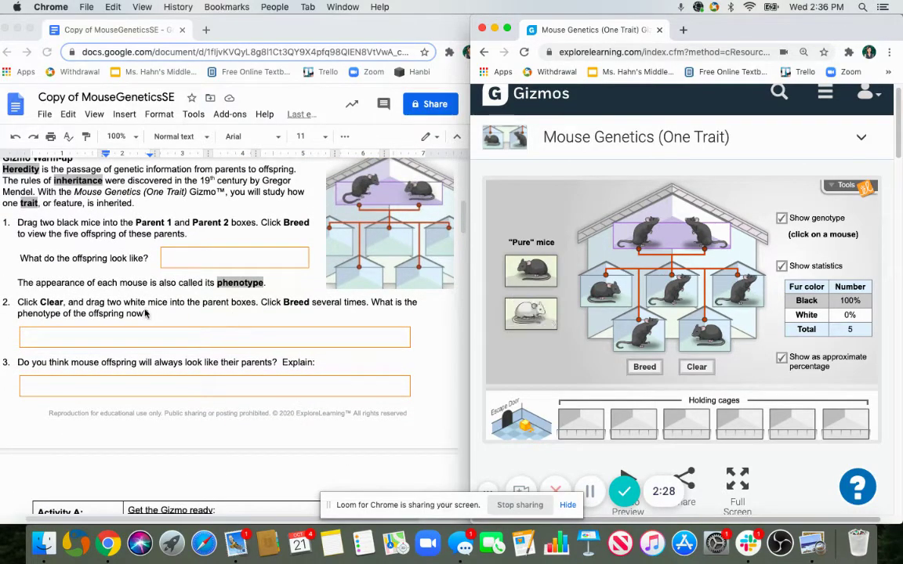
scroll(308, 316, "up", 1)
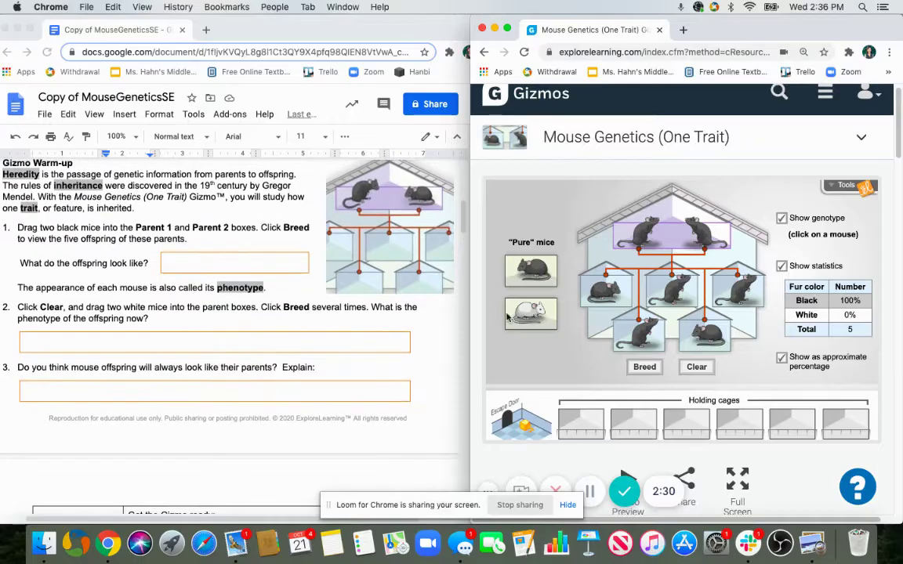
left_click(697, 366)
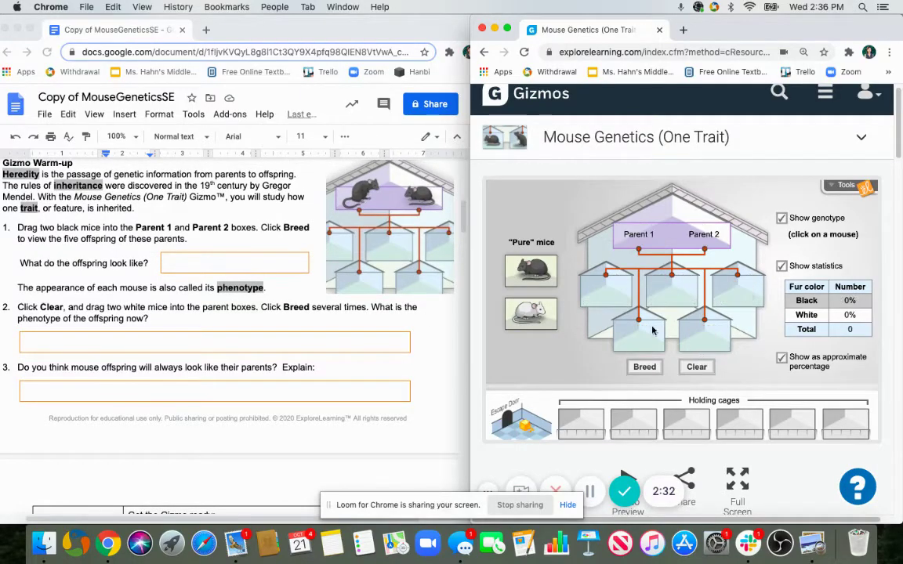
left_click_drag(539, 315, 578, 221)
left_click_drag(534, 313, 634, 211)
Step: Review the Activity A instructions, clear the mouse house, and breed a pair of pure white mice placed as both parents
scroll(264, 330, "down", 3)
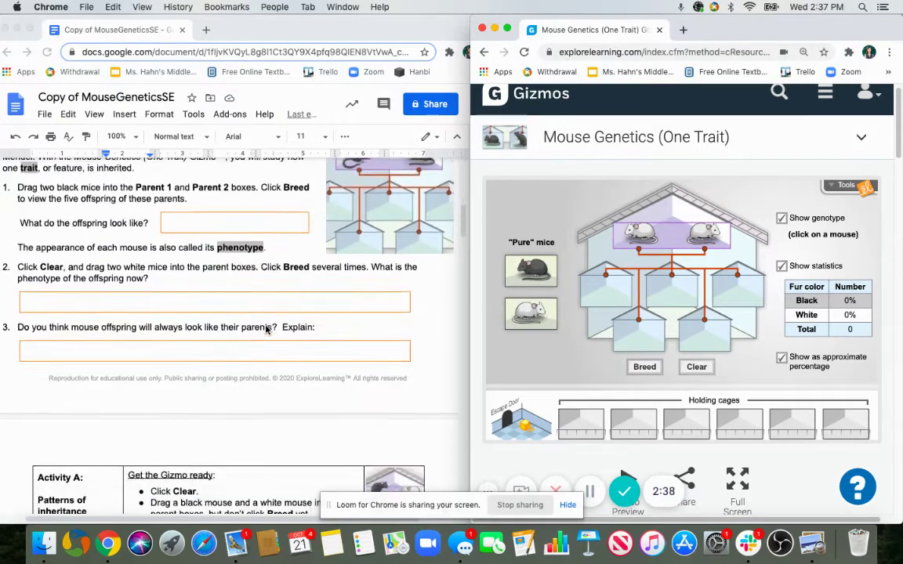
scroll(266, 329, "down", 1)
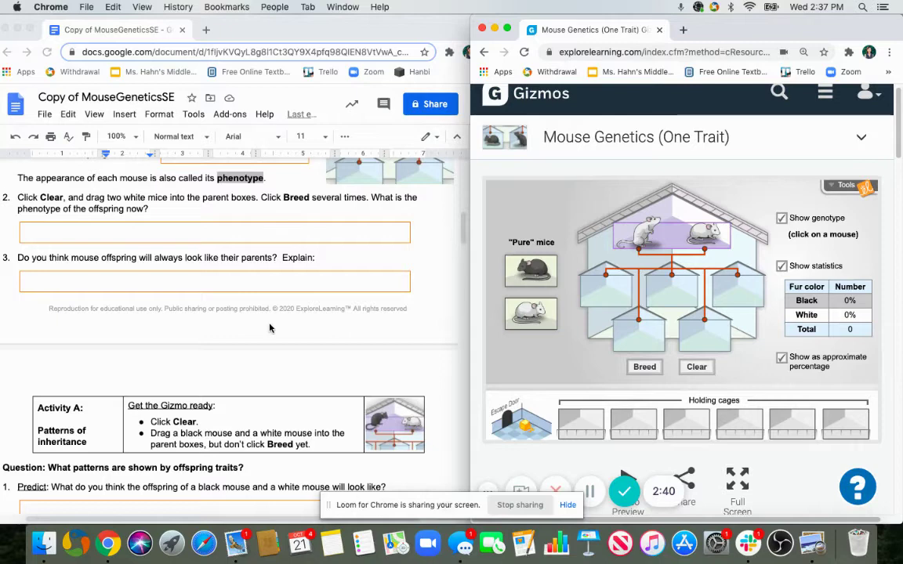
scroll(270, 329, "down", 5)
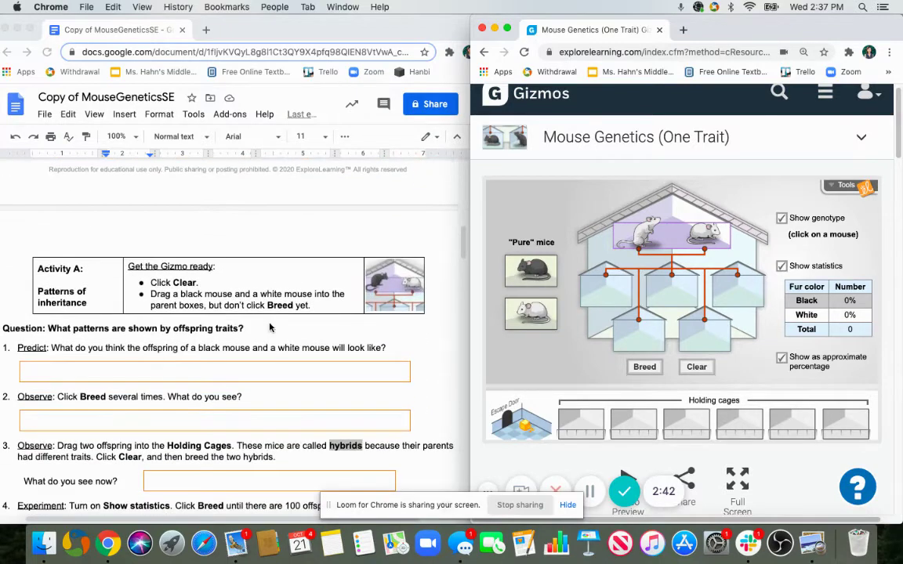
scroll(269, 328, "down", 2)
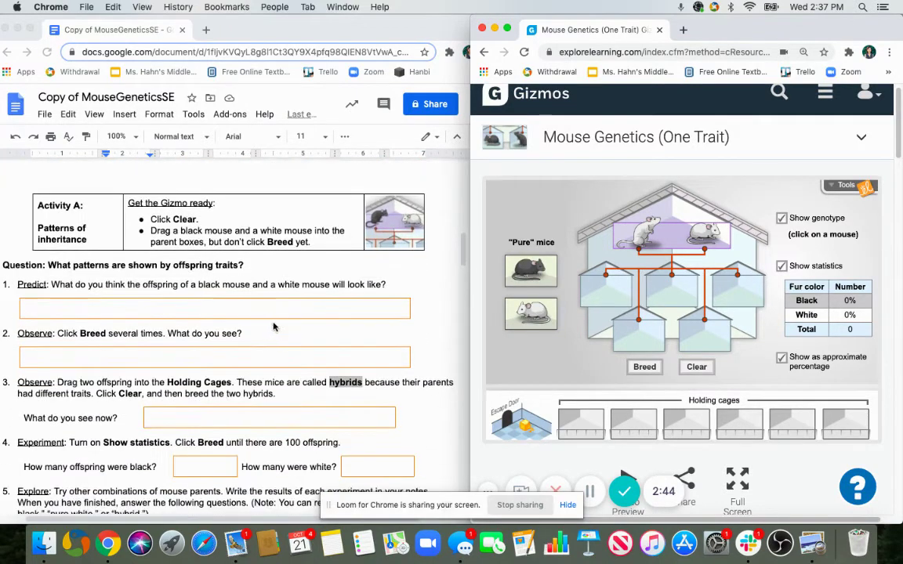
scroll(274, 327, "down", 2)
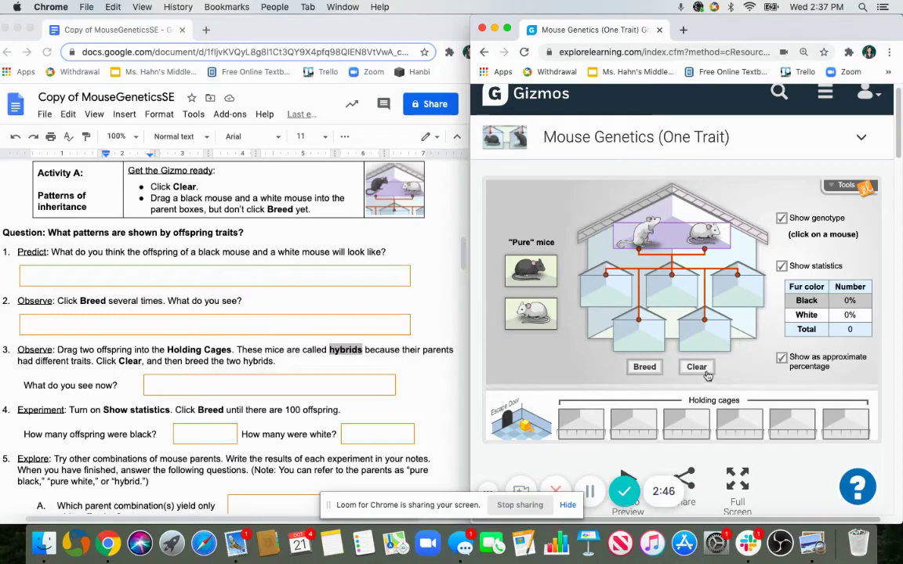
left_click(700, 370)
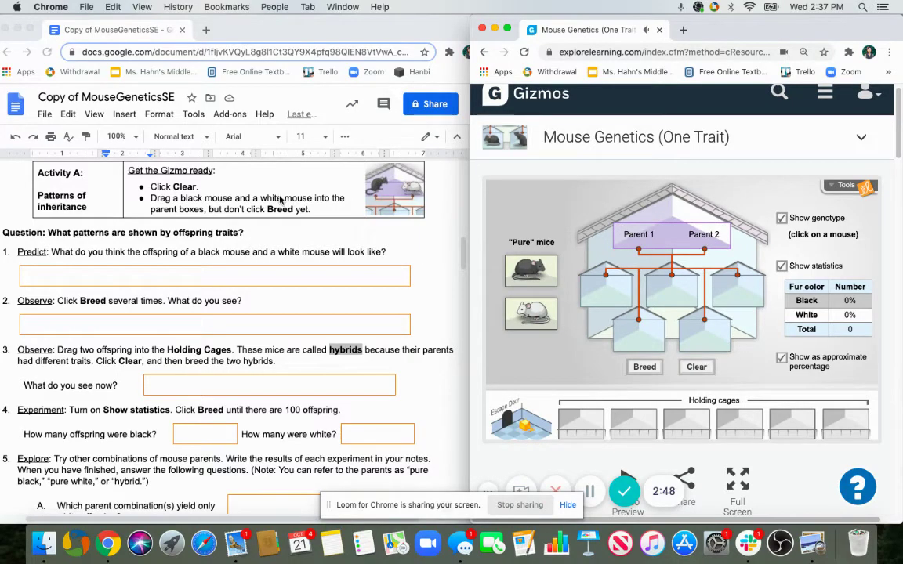
left_click(530, 317)
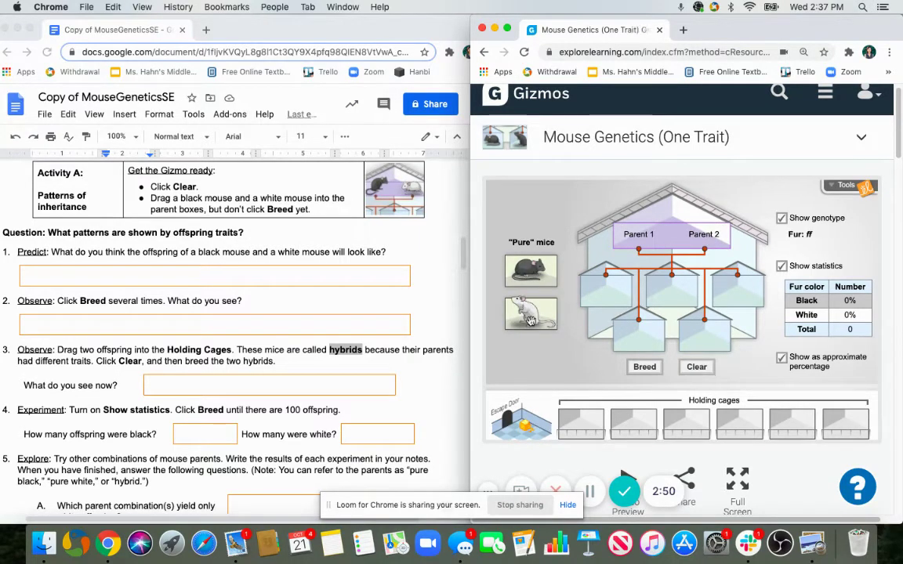
left_click_drag(531, 319, 636, 239)
left_click_drag(530, 313, 689, 240)
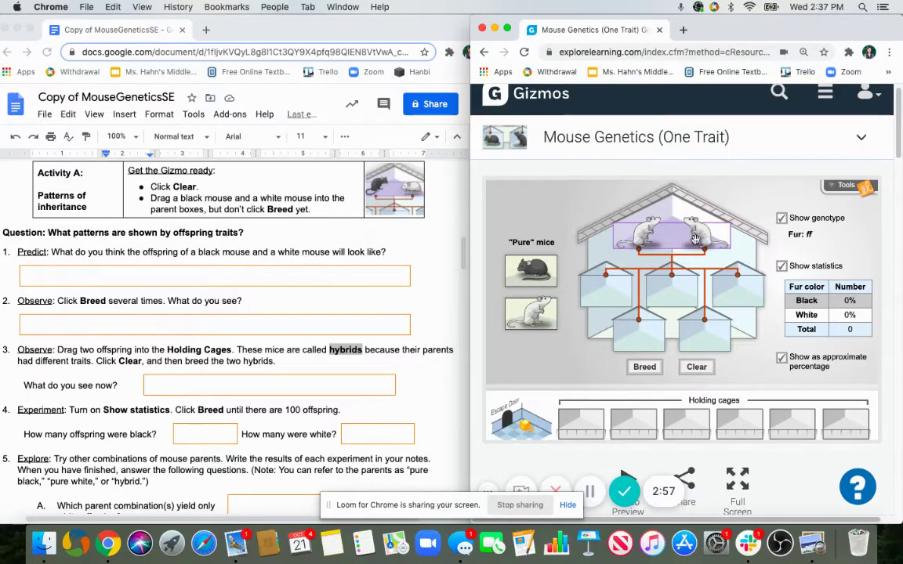
left_click(645, 367)
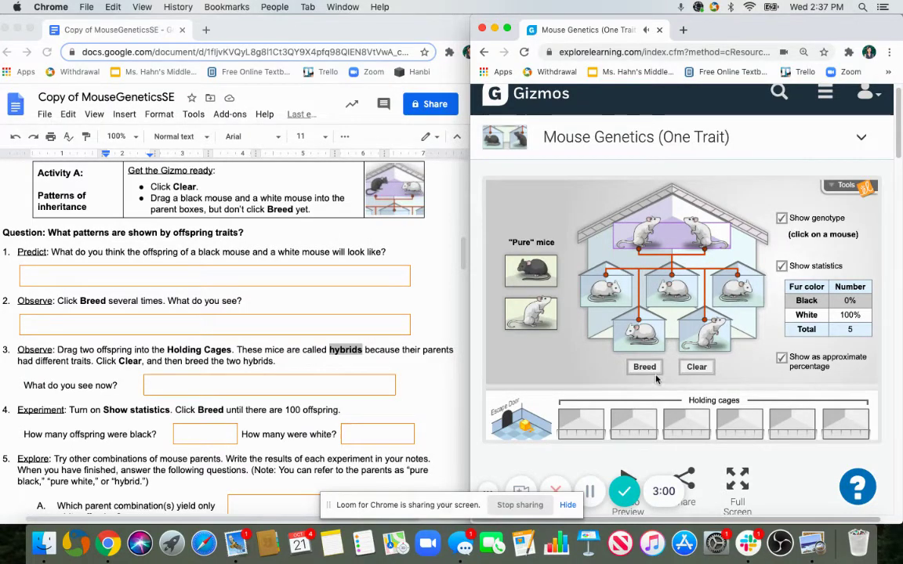
Step: Turn off the genotype and statistics displays in the mouse simulation
left_click(781, 220)
left_click(781, 267)
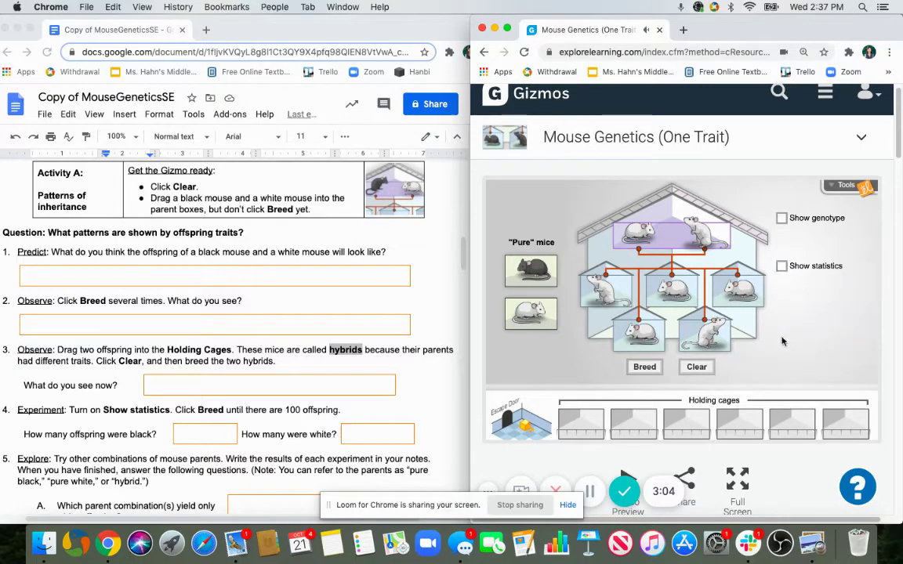
Step: Breed the pair of pure white parent mice several more times
left_click(648, 370)
left_click(646, 368)
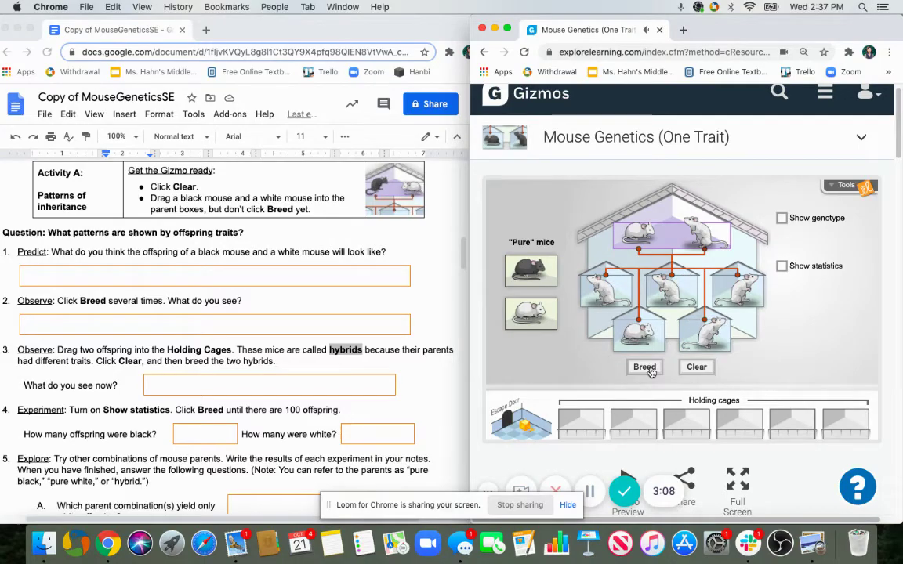
left_click(646, 369)
left_click(647, 369)
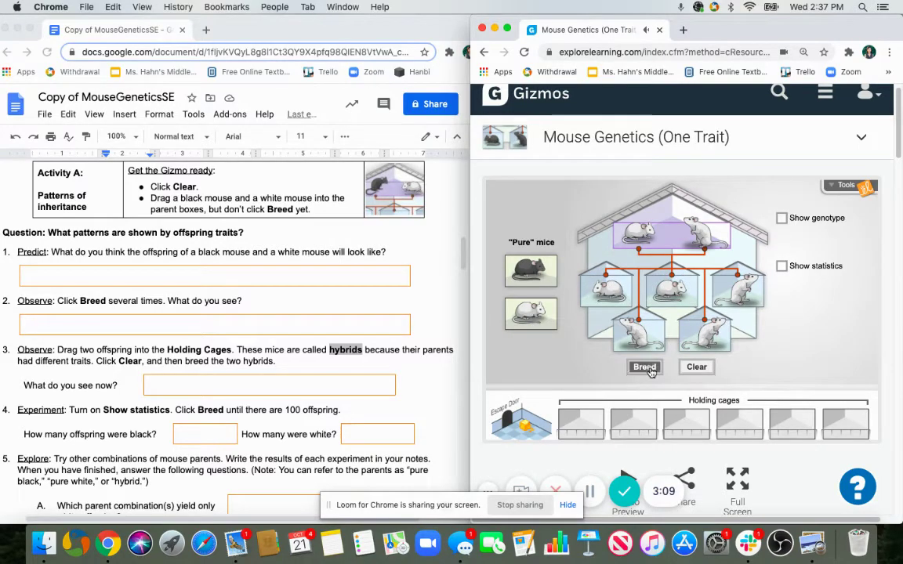
Step: Clear the white mice, place a pure black mouse as Parent 1 and a pure white mouse as Parent 2, and breed them twice
left_click(695, 367)
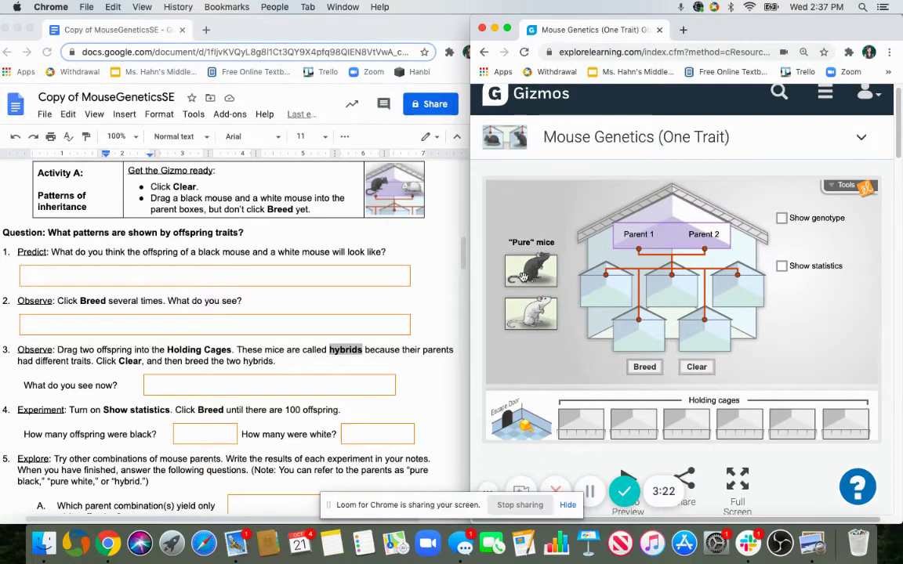
left_click_drag(523, 276, 627, 232)
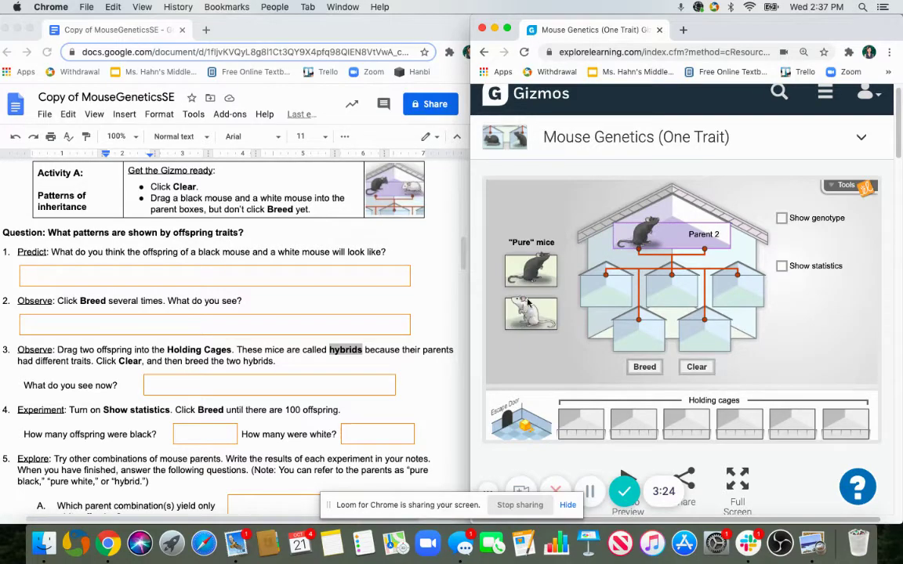
left_click_drag(527, 302, 705, 236)
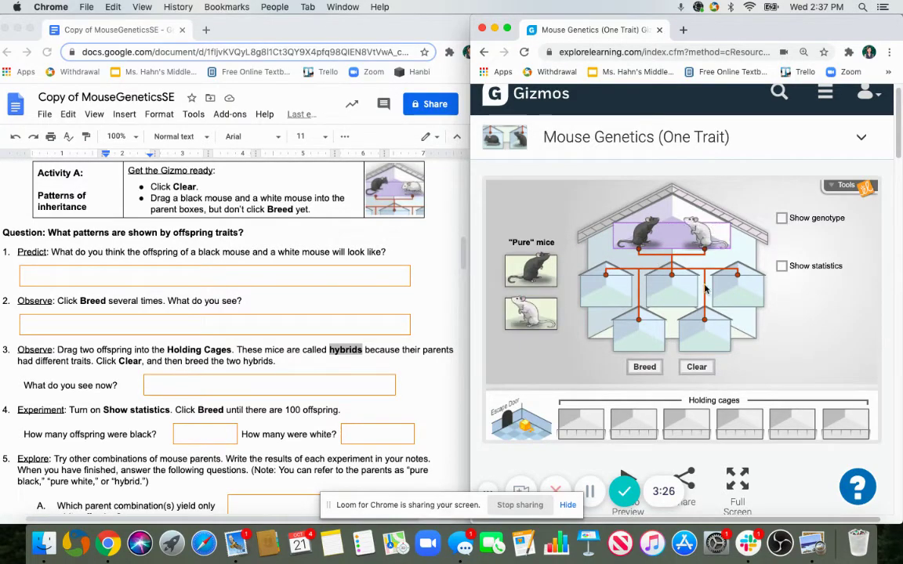
left_click(644, 367)
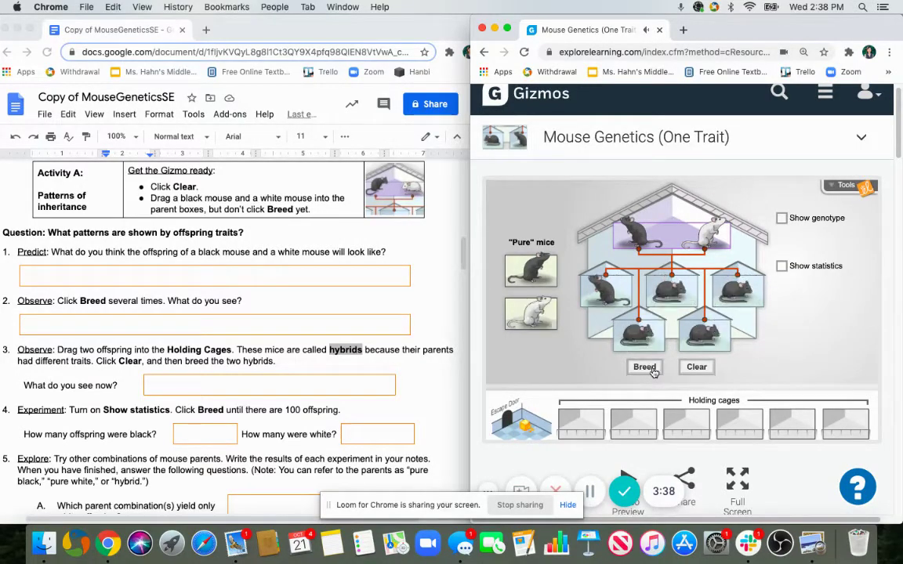
left_click(646, 369)
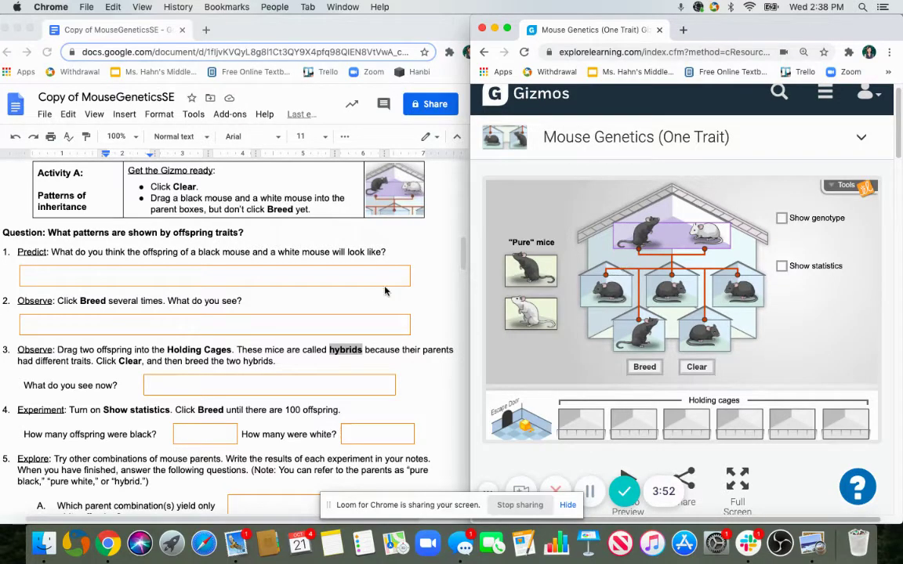
Step: Following Activity A question 3, move two black offspring into holding cages, clear the house, and place these hybrids as Parent 1 and Parent 2
scroll(366, 296, "down", 1)
scroll(366, 296, "down", 5)
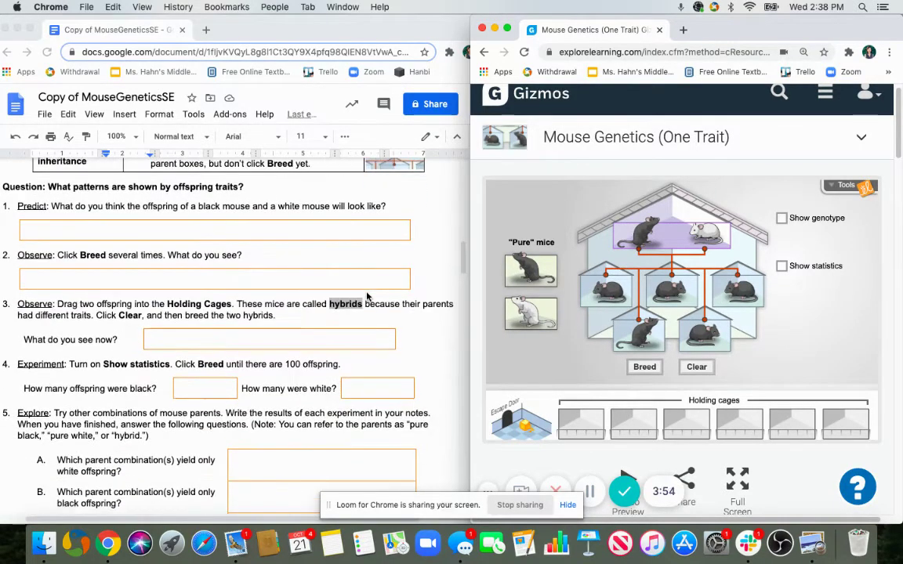
scroll(367, 297, "down", 4)
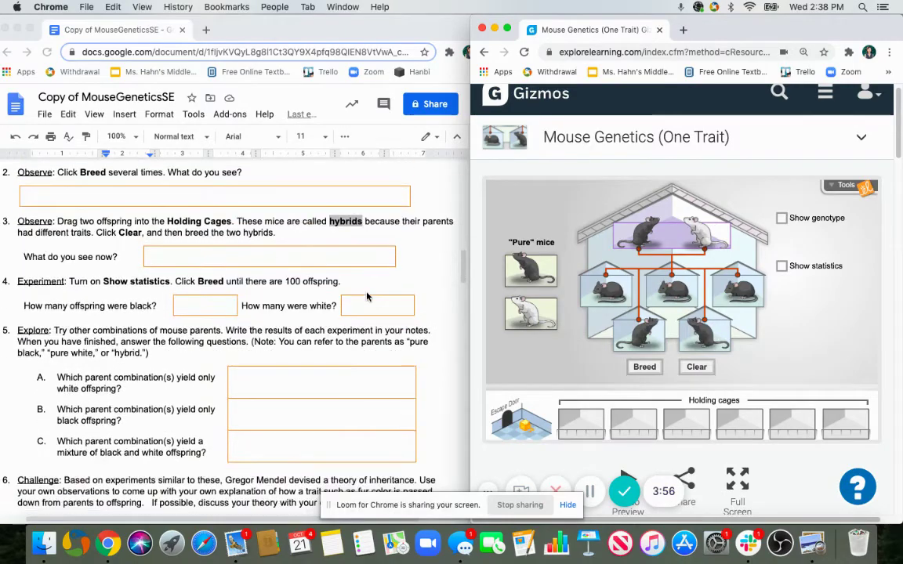
scroll(367, 296, "down", 1)
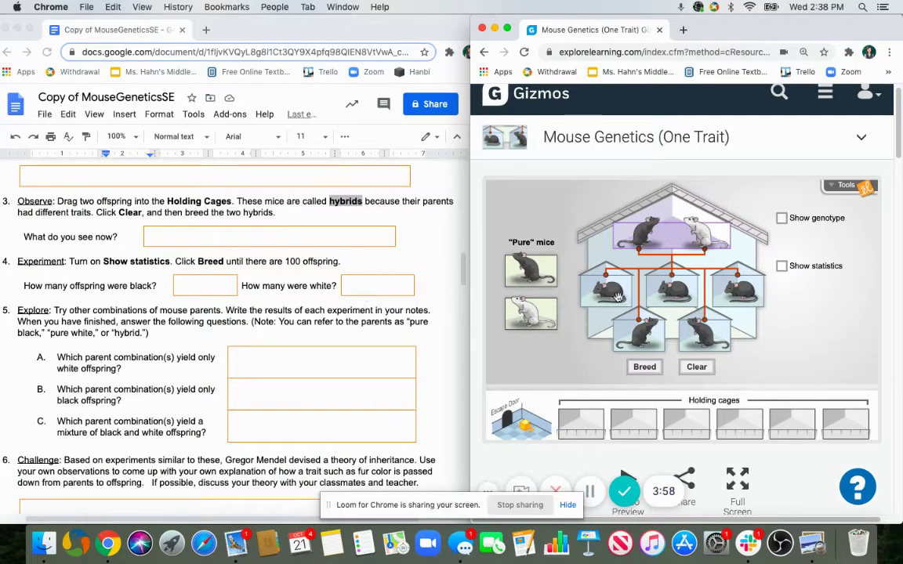
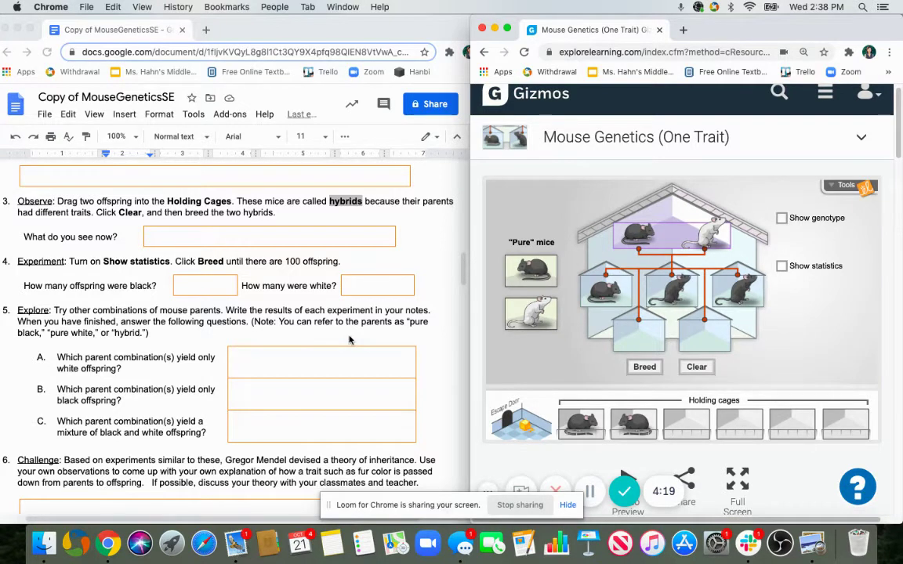
scroll(349, 340, "down", 2)
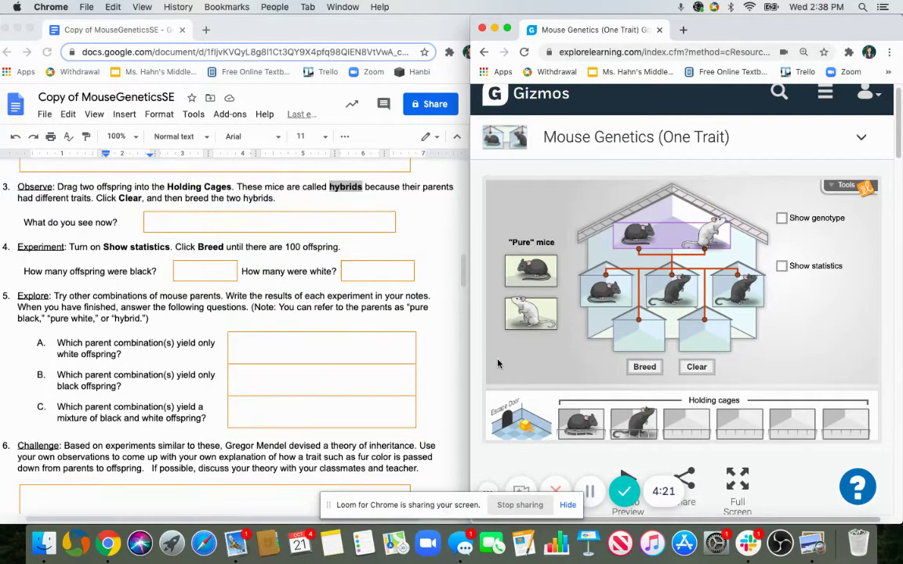
left_click(696, 367)
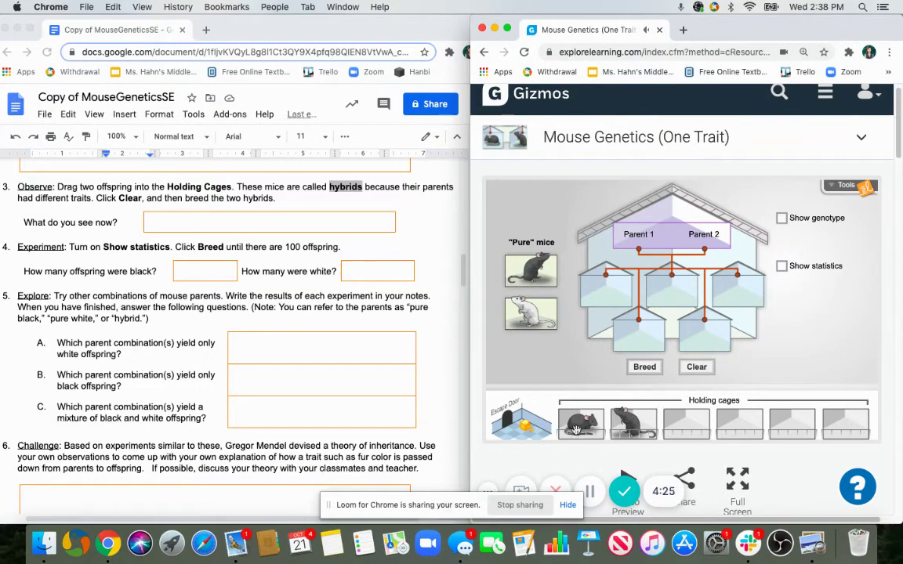
left_click_drag(577, 430, 629, 238)
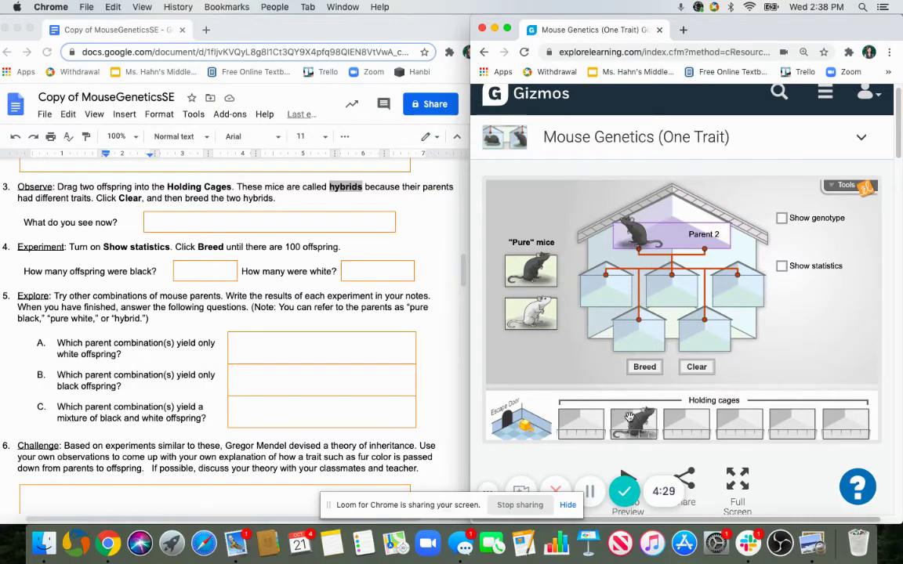
left_click_drag(629, 425, 700, 234)
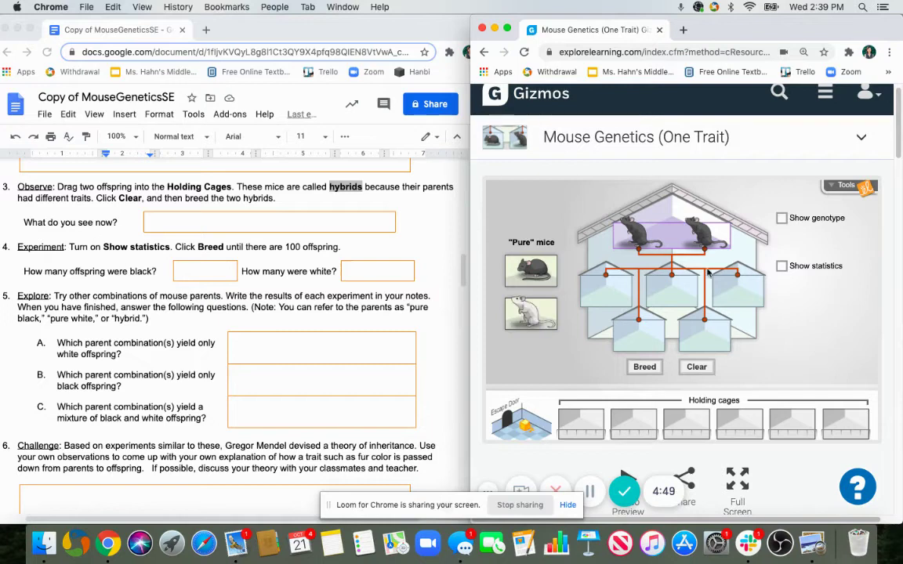
Step: Turn on the statistics display and breed the two hybrid mice repeatedly until the total reaches 75 offspring
left_click(781, 265)
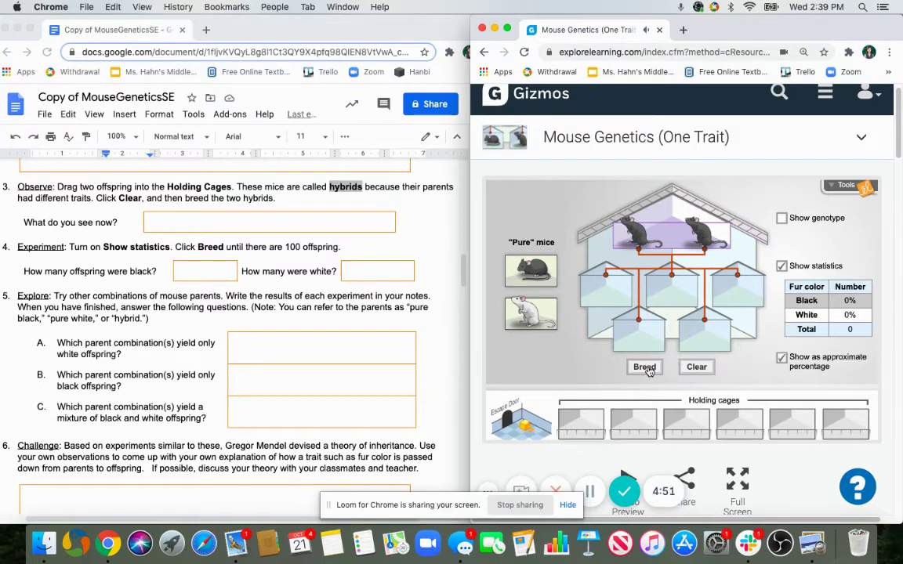
left_click(645, 368)
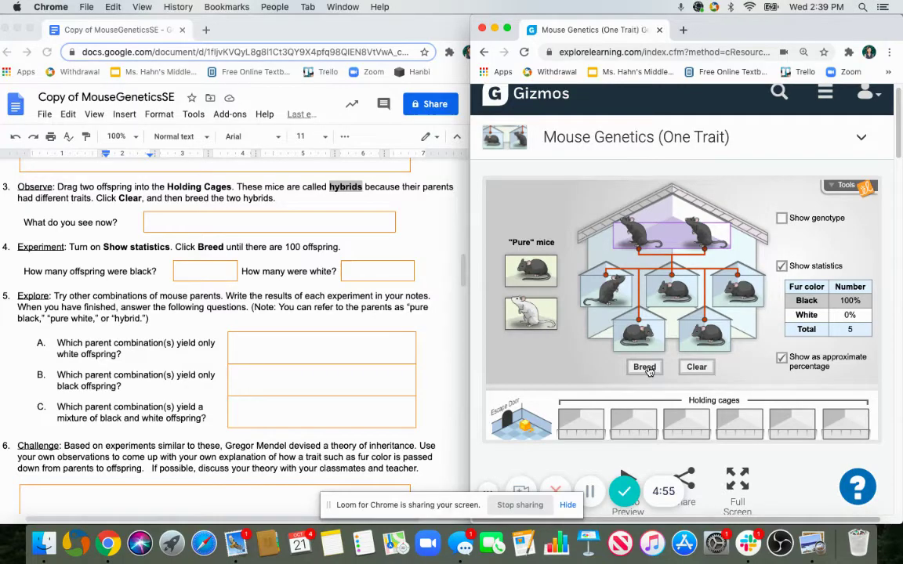
left_click(645, 368)
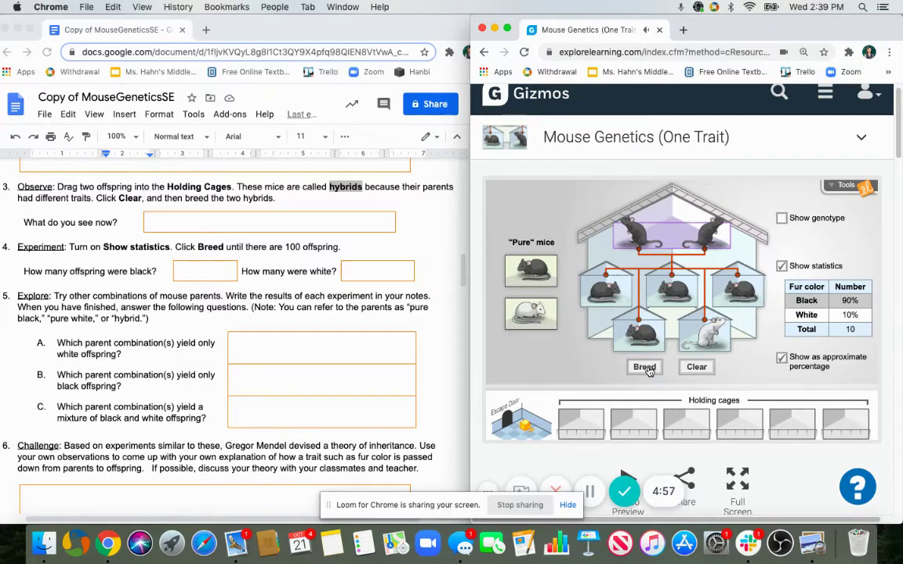
left_click(645, 368)
left_click(645, 369)
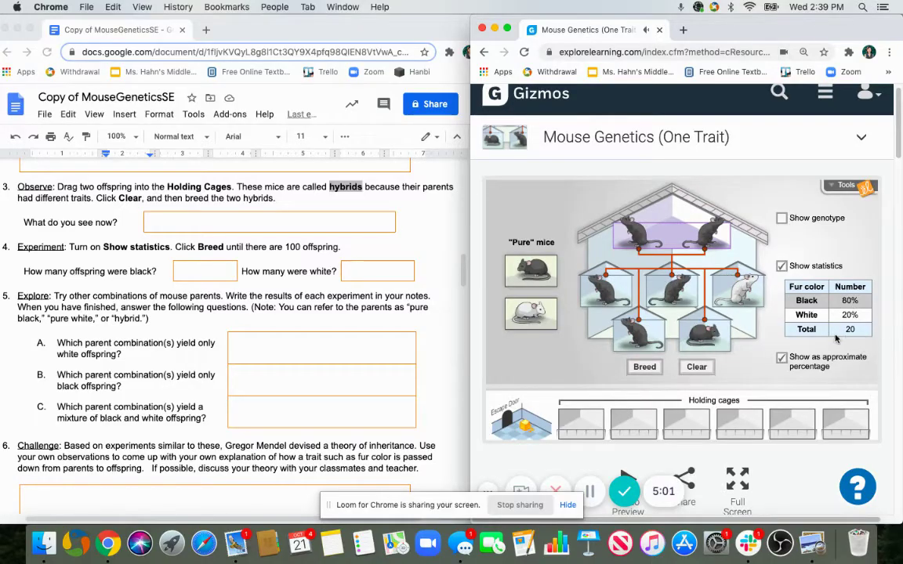
left_click(650, 369)
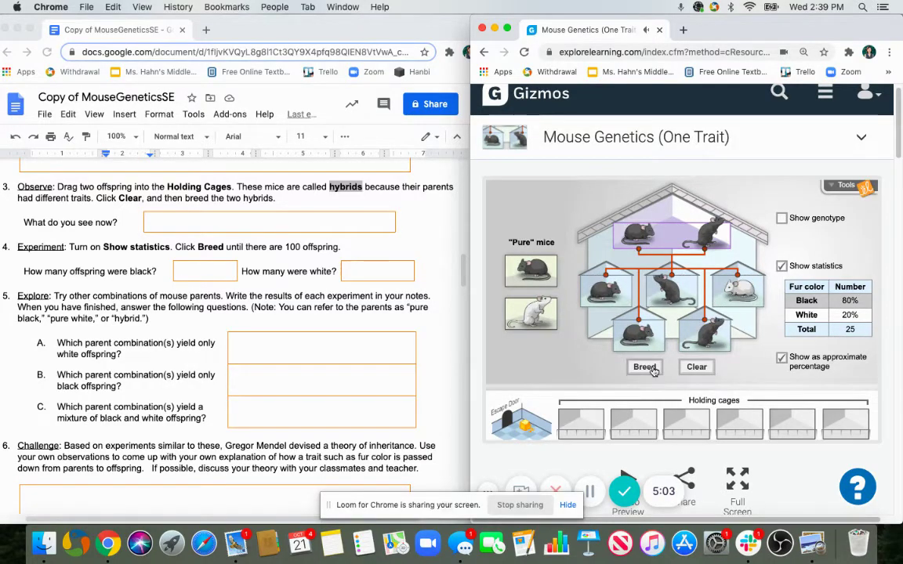
left_click(644, 367)
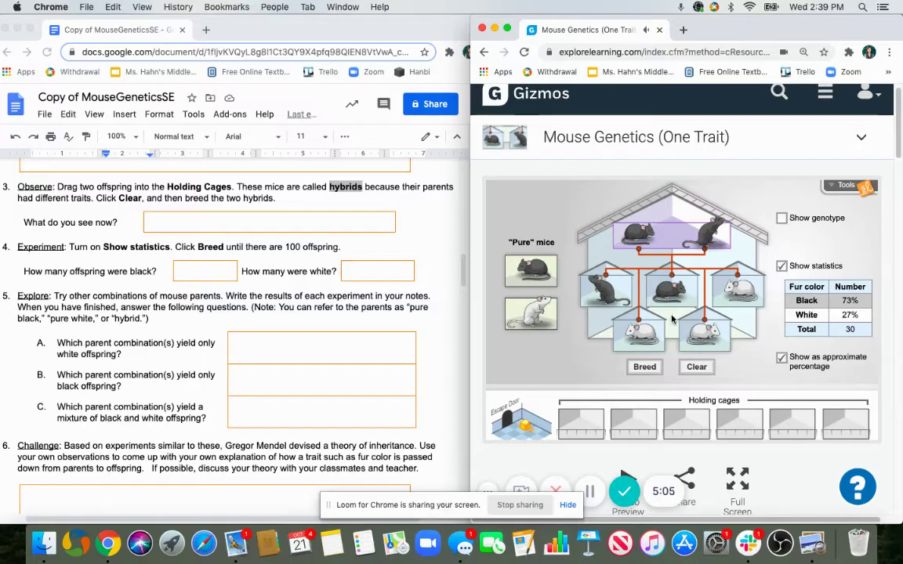
left_click(645, 368)
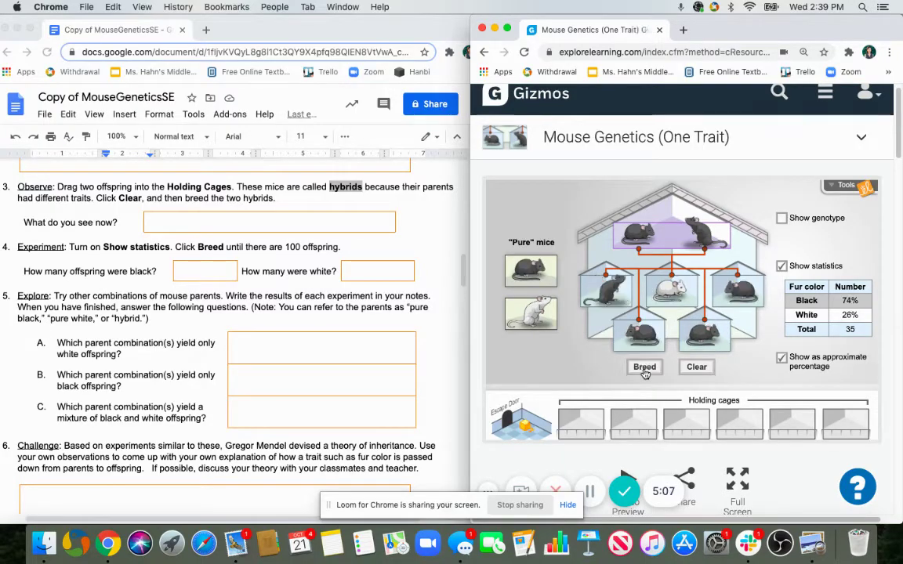
left_click(644, 369)
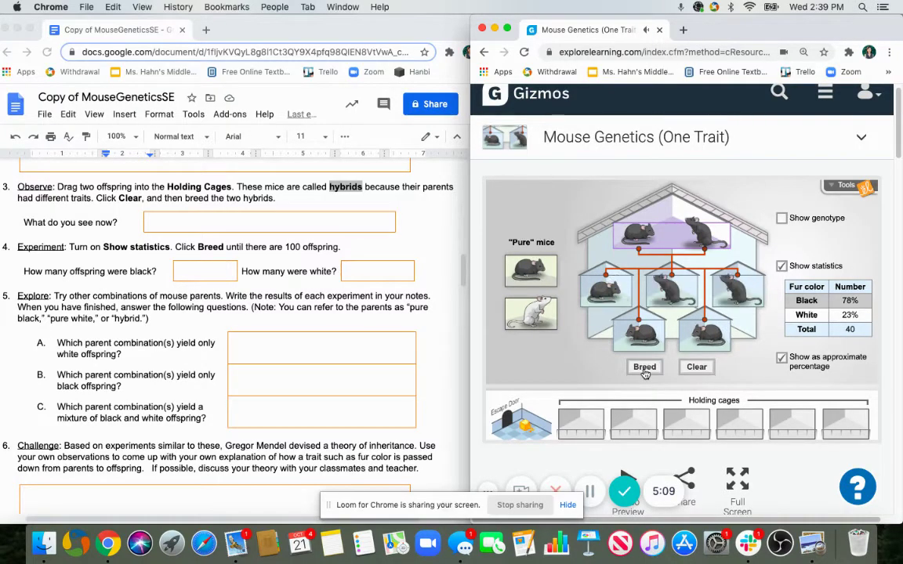
left_click(644, 370)
left_click(644, 370)
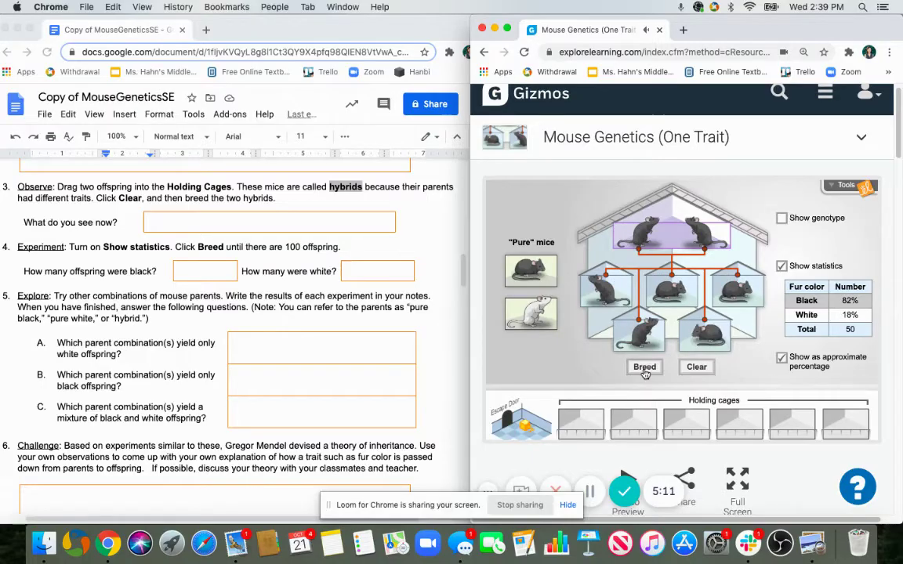
left_click(644, 370)
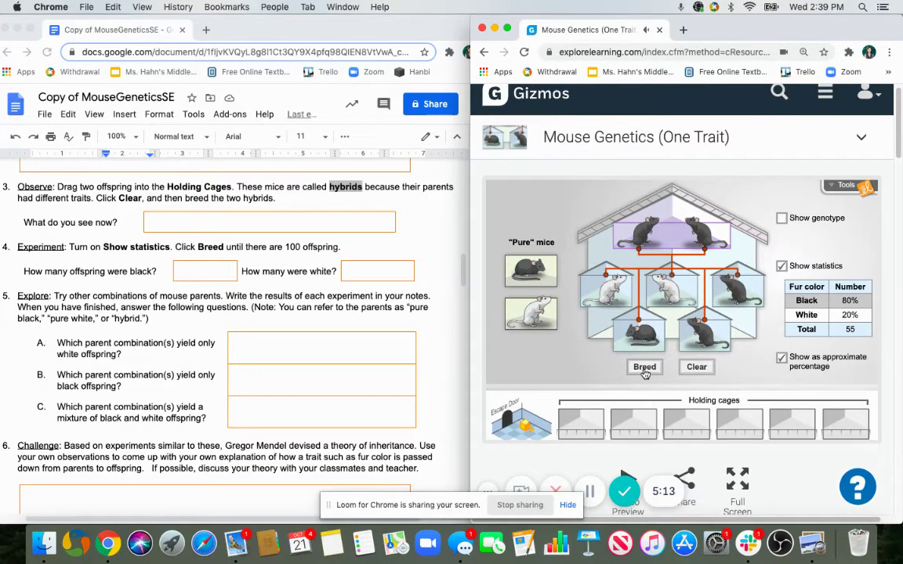
left_click(645, 370)
left_click(644, 370)
left_click(644, 370)
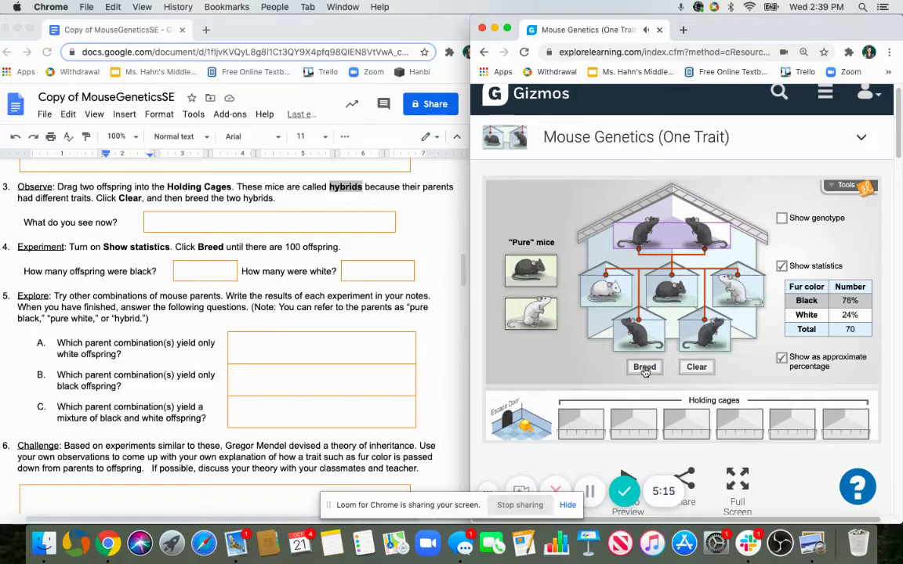
left_click(644, 370)
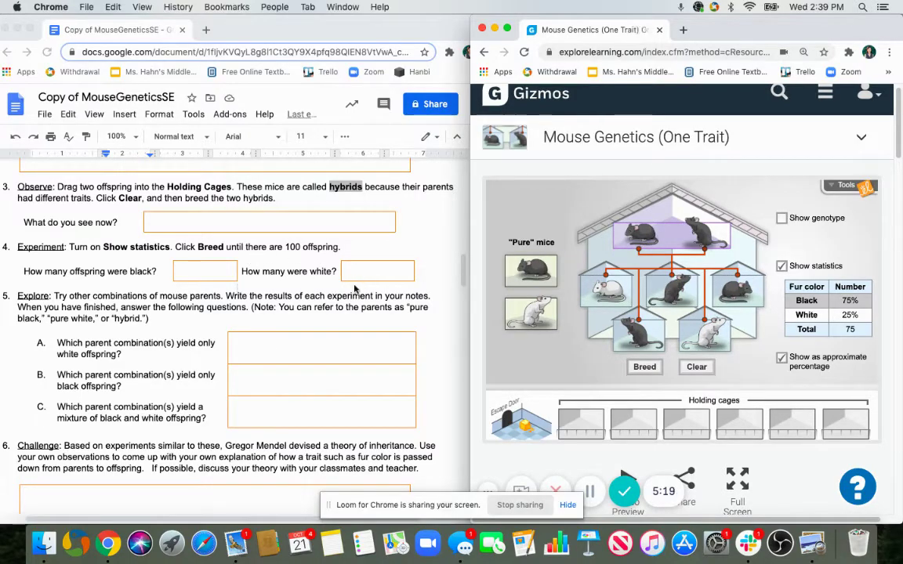
Step: Review worksheet question 5 on parent combinations and the question 6 challenge about Mendel's theory of inheritance
scroll(353, 311, "down", 2)
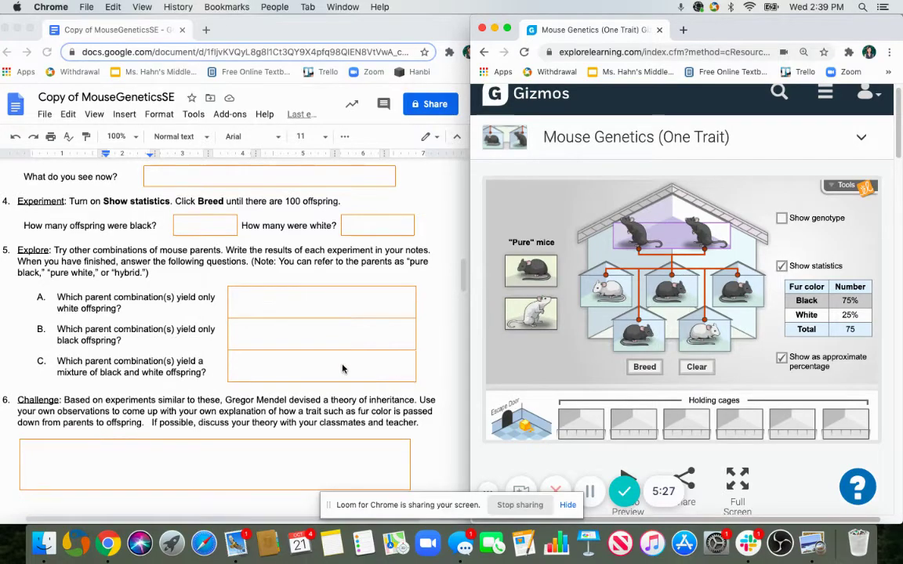
scroll(343, 369, "down", 1)
scroll(342, 369, "down", 5)
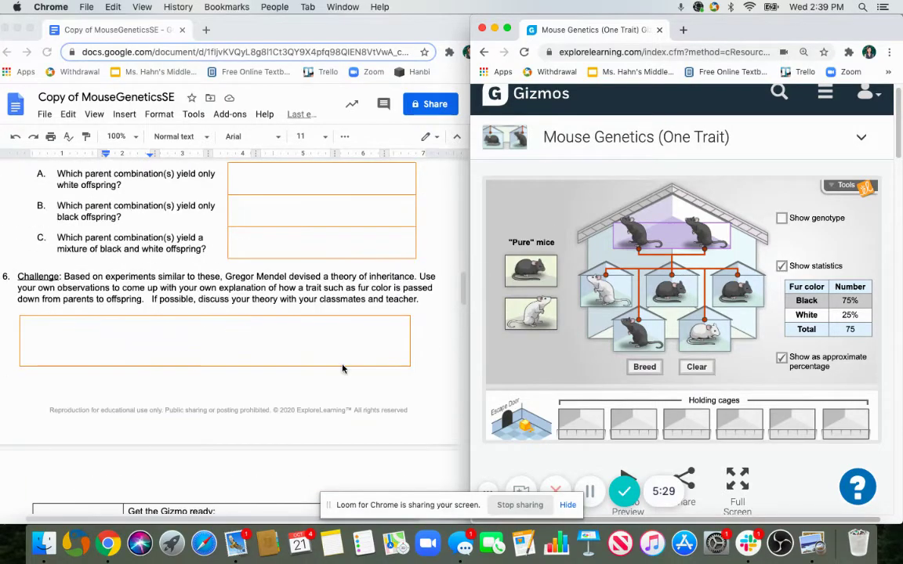